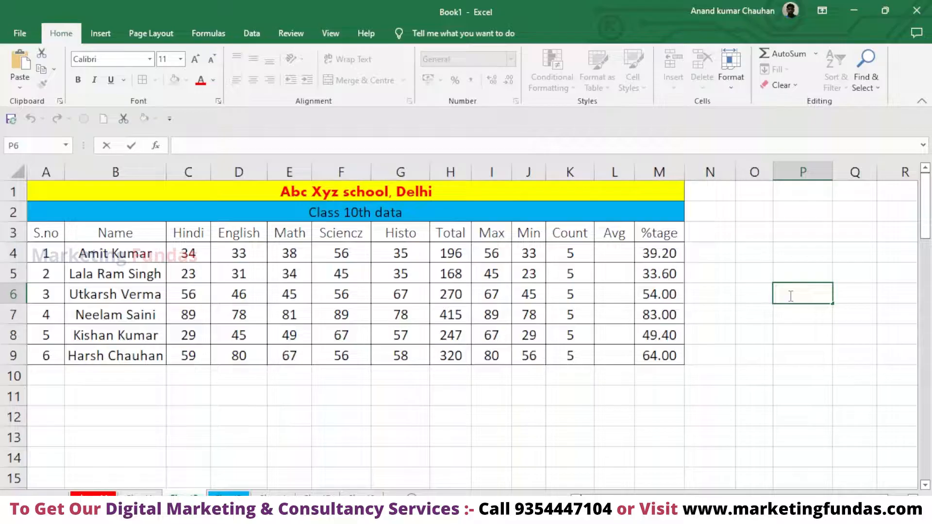
- Enter the note "sum of total no/count of no" in cell P6 beside the class marks table
text(sum of)
text(tota)
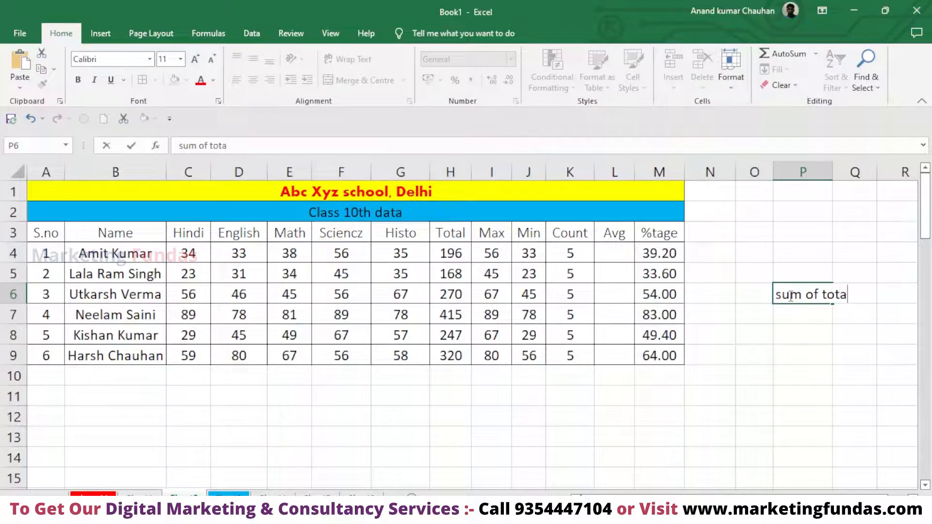
text(l no/coun)
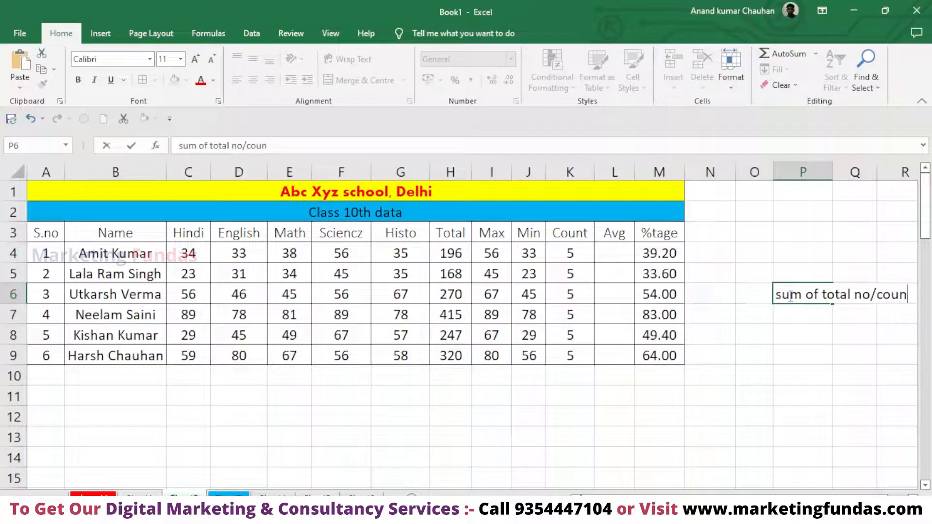
text(t of m)
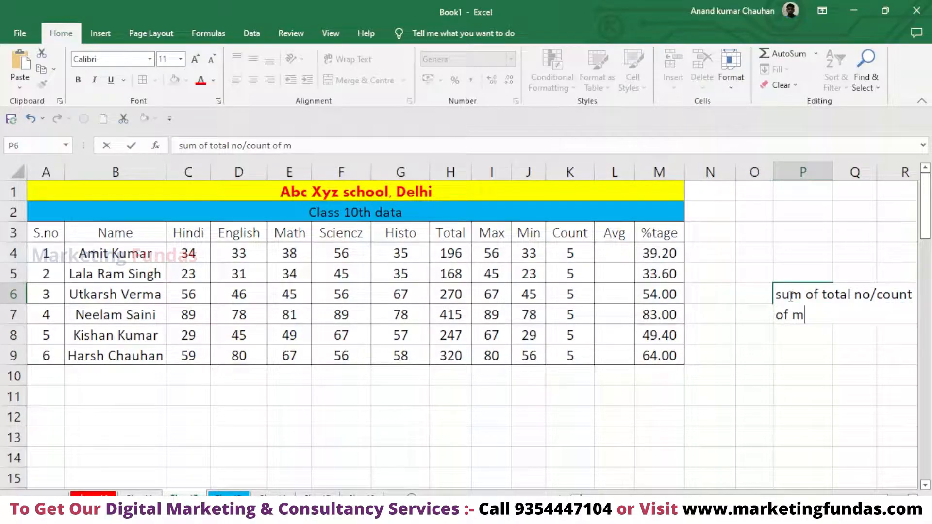
key(BackSpace)
text(no)
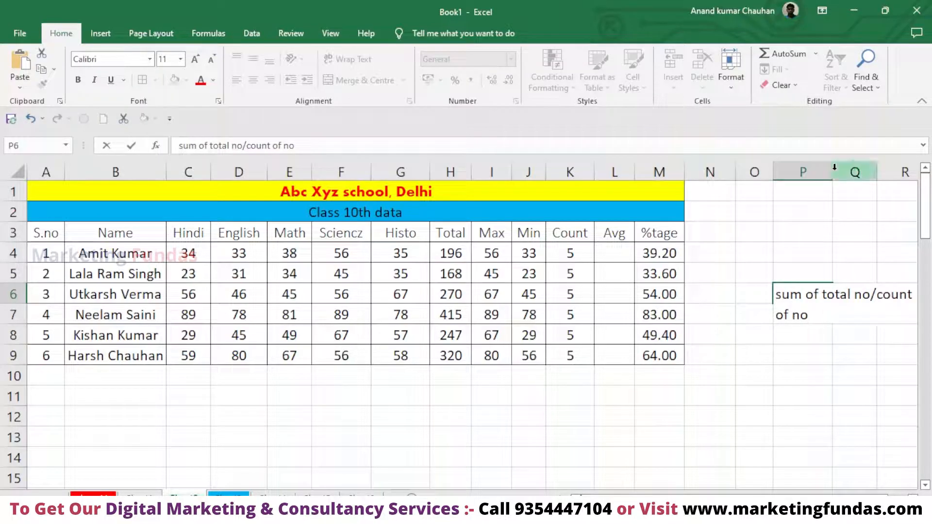
- Widen column P to make room for the note in cell P6
drag(829, 171, 868, 178)
click(828, 254)
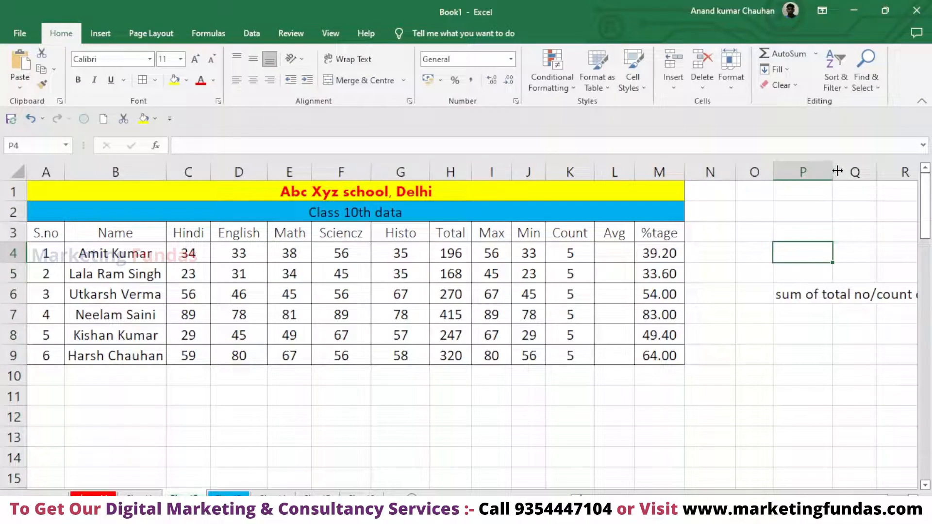
drag(833, 171, 916, 171)
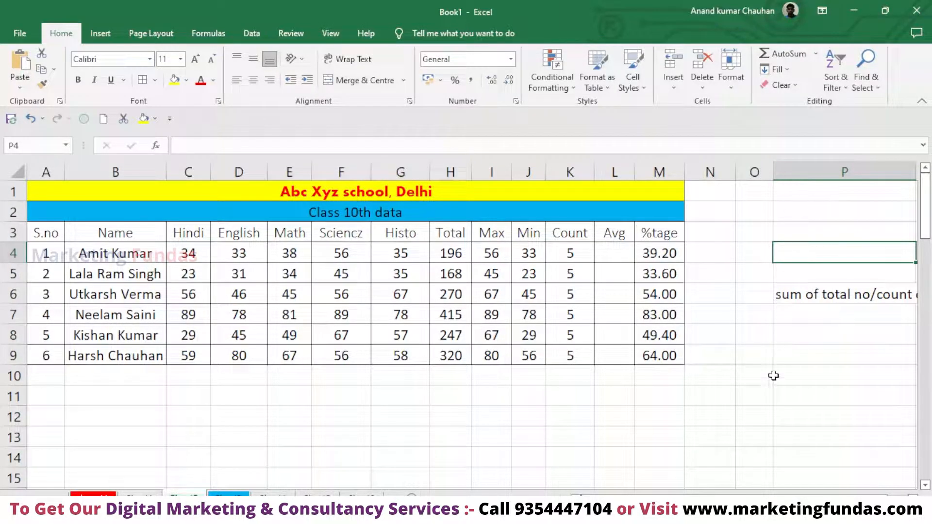
drag(776, 496, 800, 495)
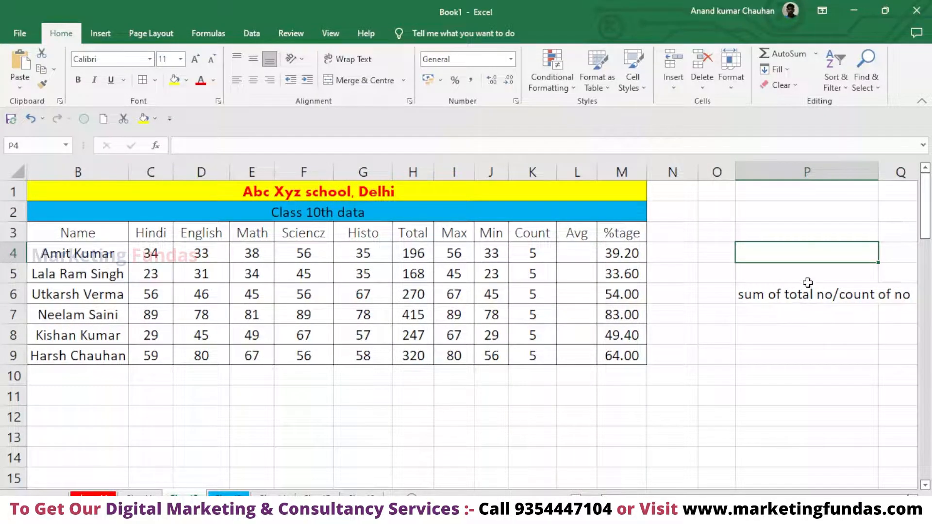
- Clear the contents of cells P4:P7 to remove the note
drag(801, 256, 832, 312)
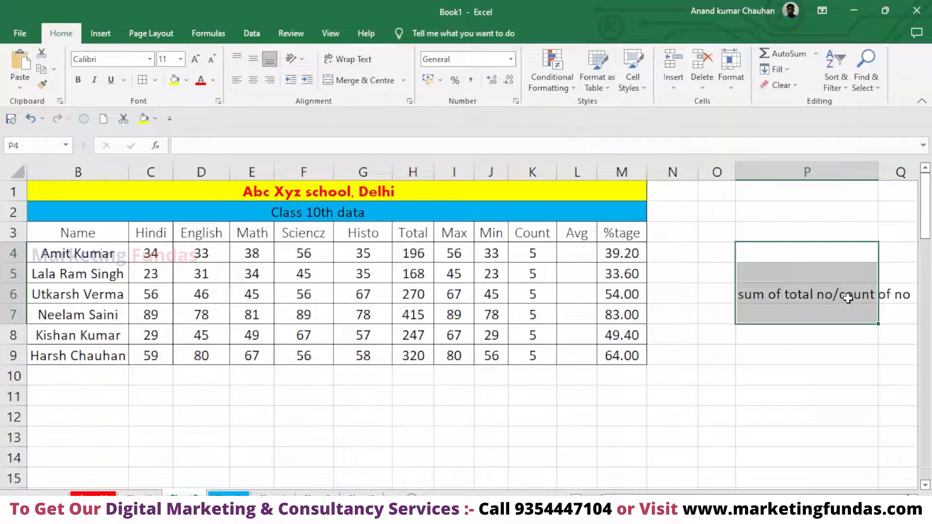
key(Delete)
click(702, 316)
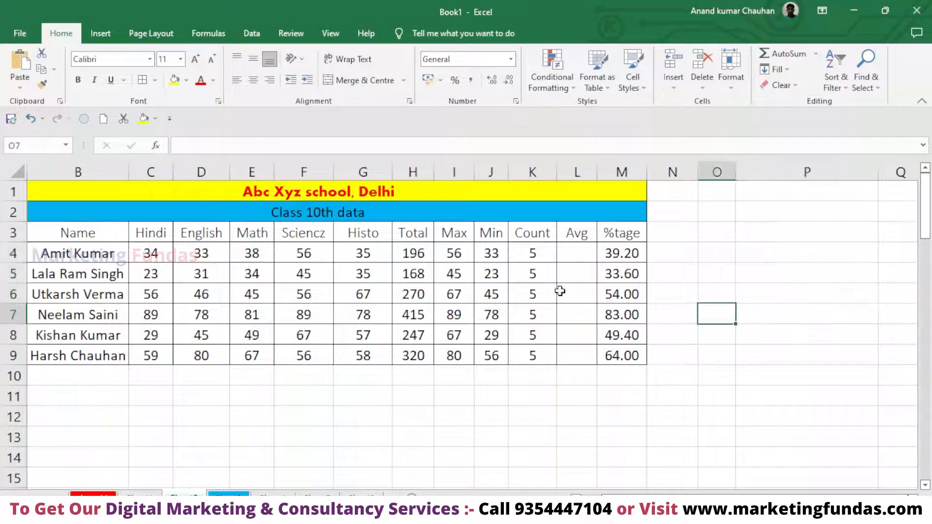
- Calculate the first student's average mark in cell L4 with the AVERAGE function over C4:G4
click(568, 251)
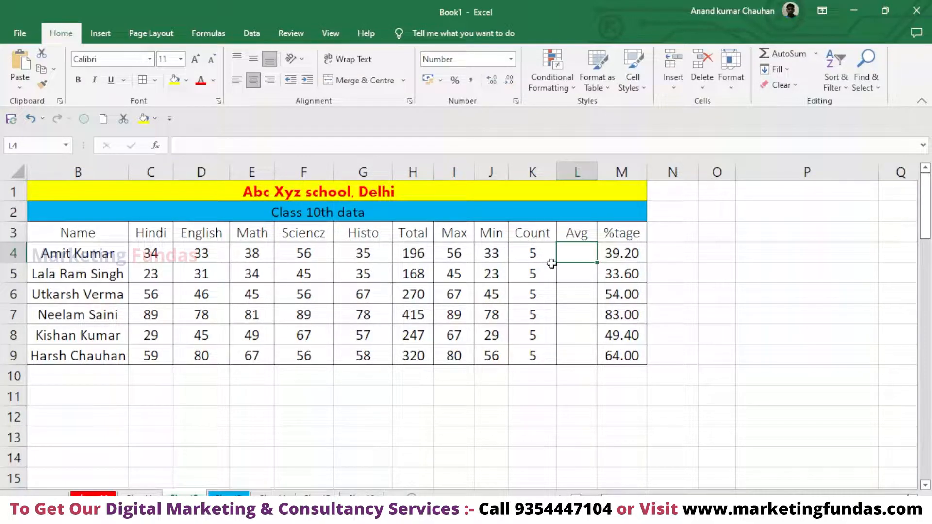
double_click(577, 253)
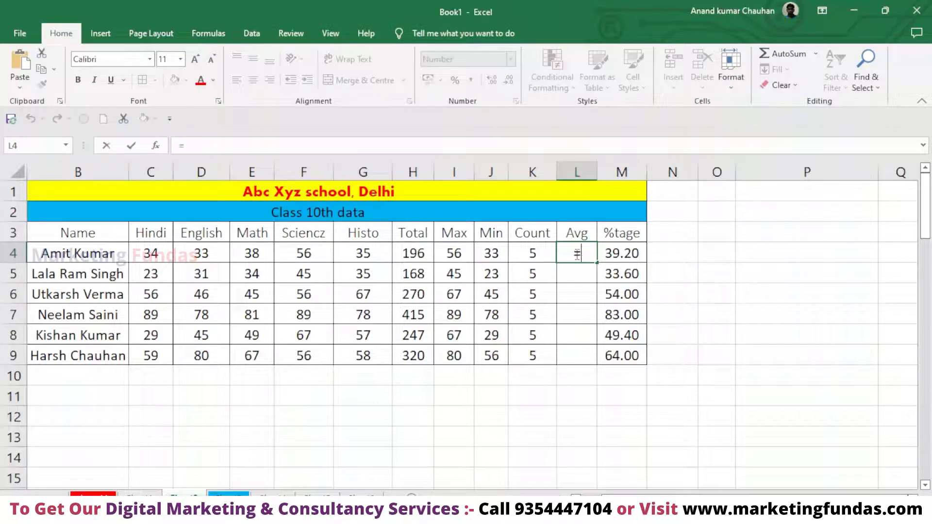
text(=a)
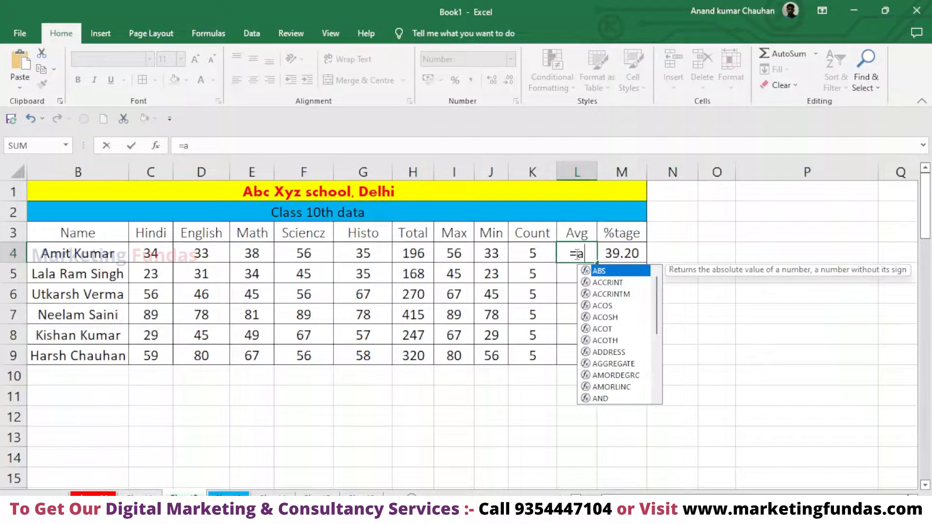
text(ve)
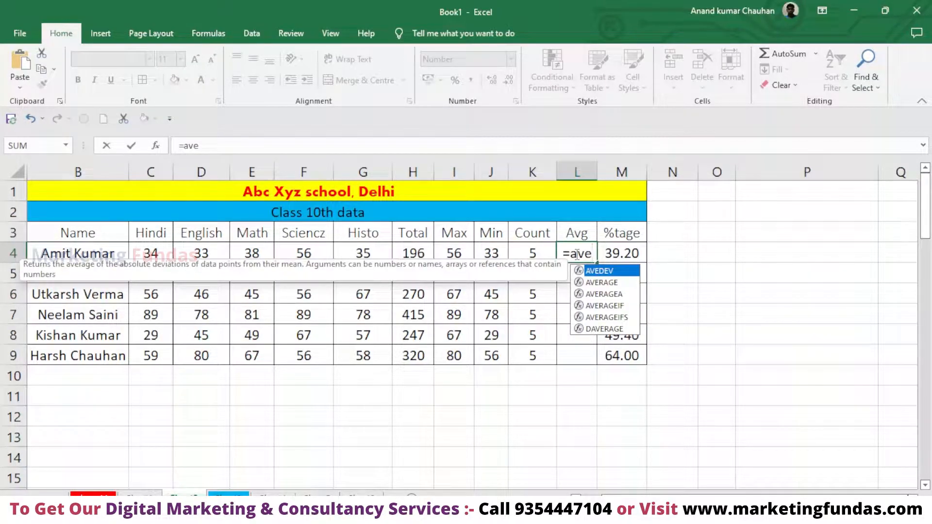
key(BackSpace)
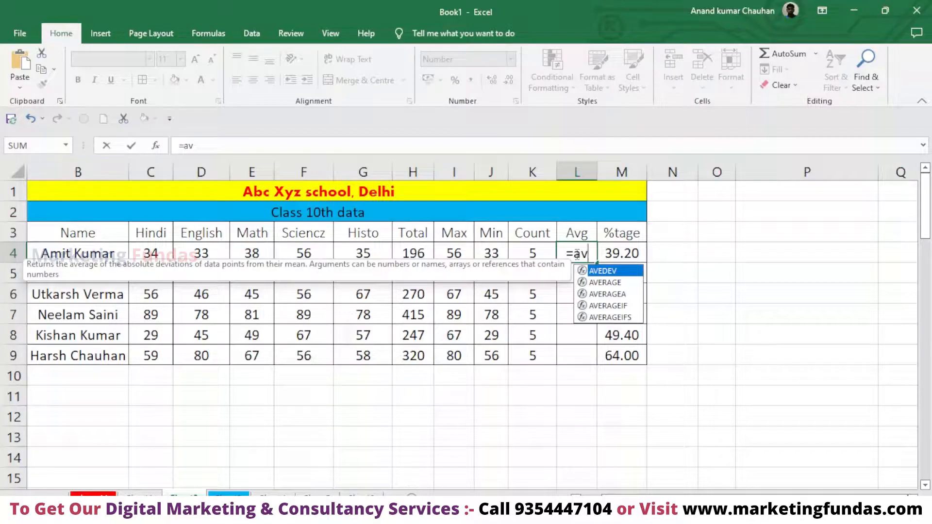
text(er)
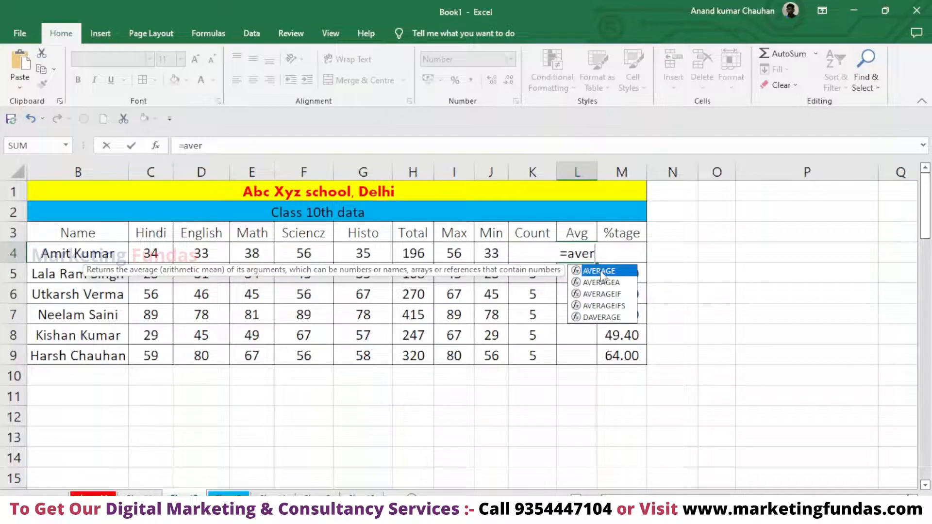
double_click(602, 270)
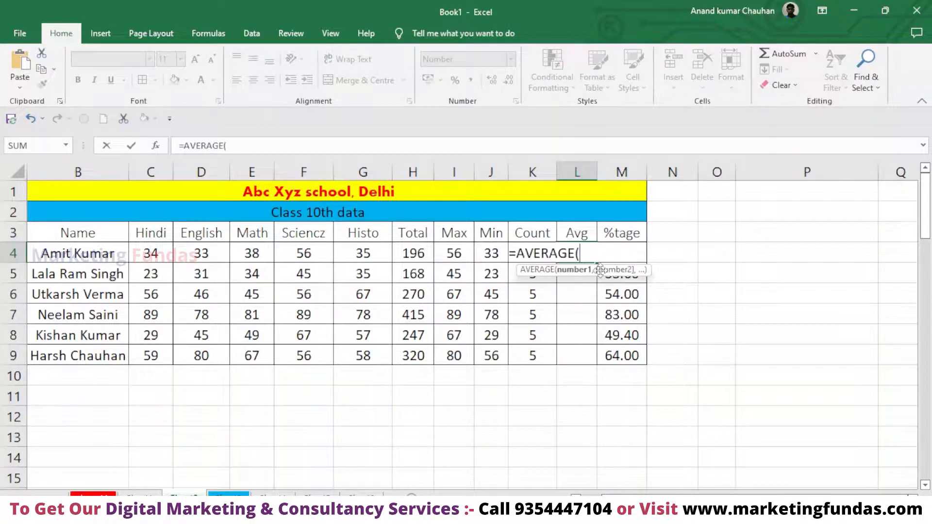
click(157, 252)
drag(158, 252, 363, 245)
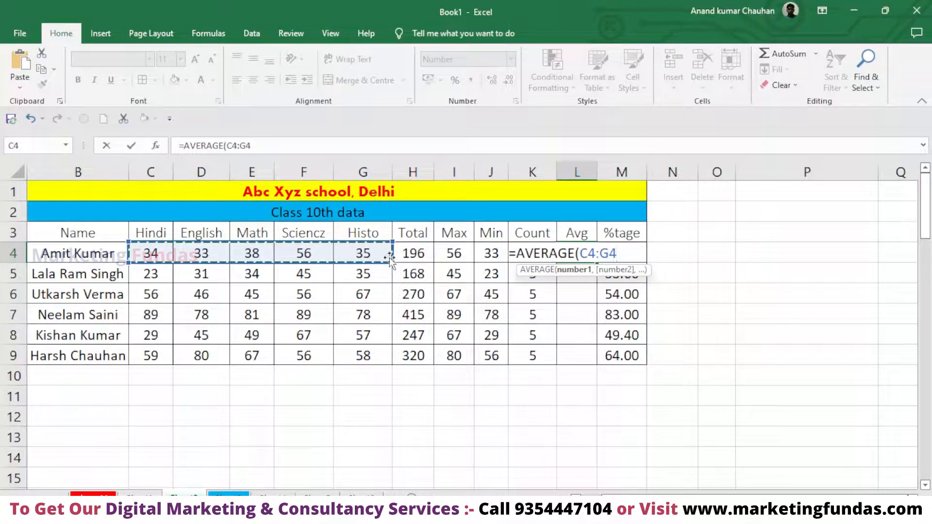
key(Return)
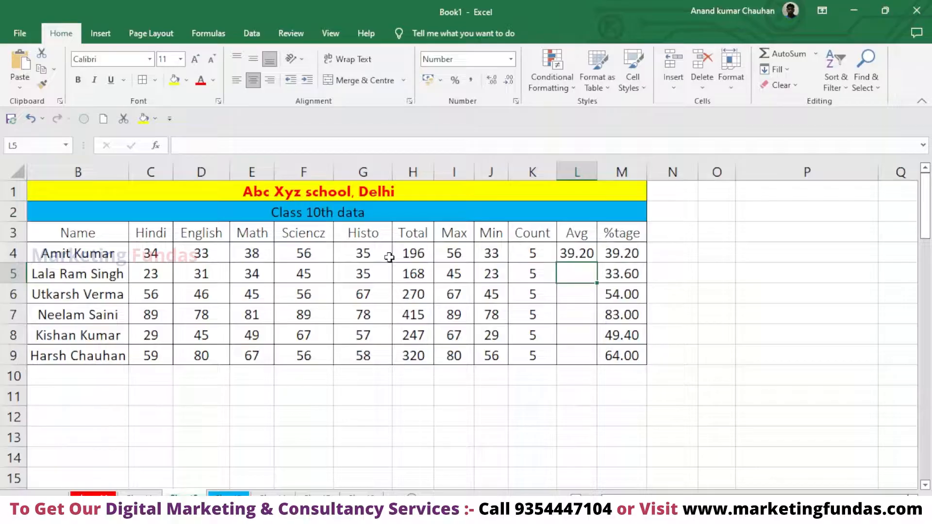
- Copy the AVERAGE formula from L4 down the Avg column through L9 for the remaining students
click(572, 258)
click(87, 251)
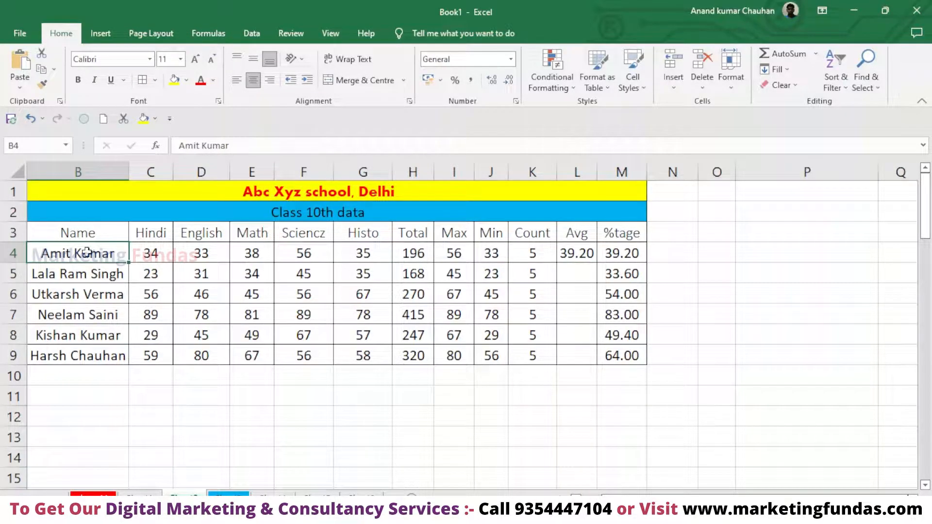
drag(151, 251, 351, 251)
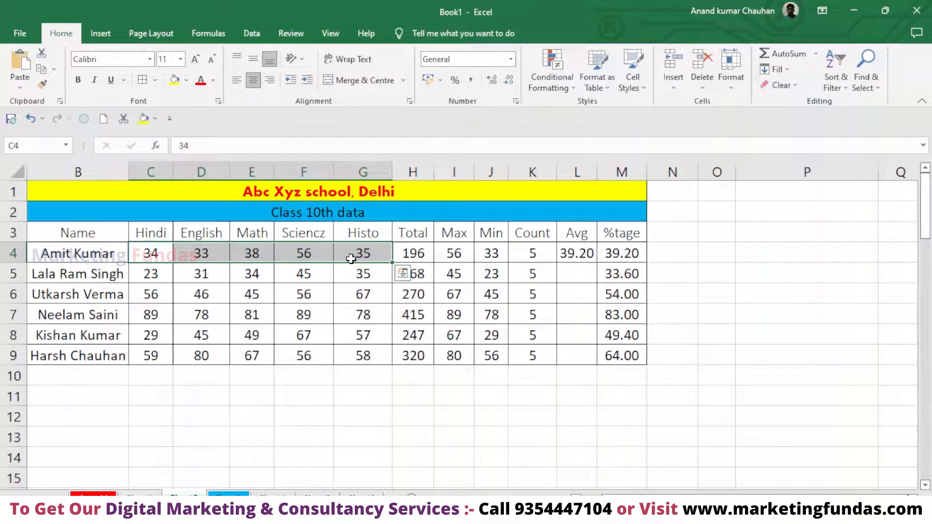
click(580, 256)
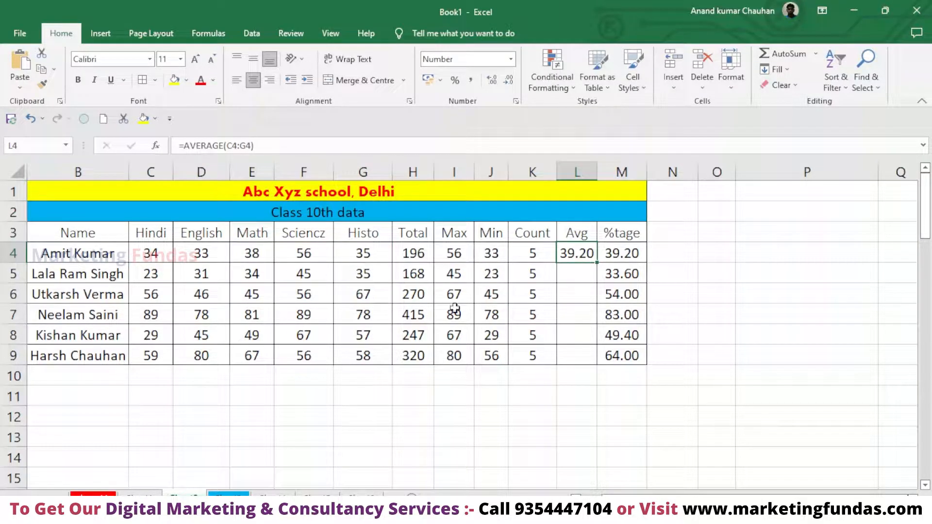
drag(597, 263, 614, 356)
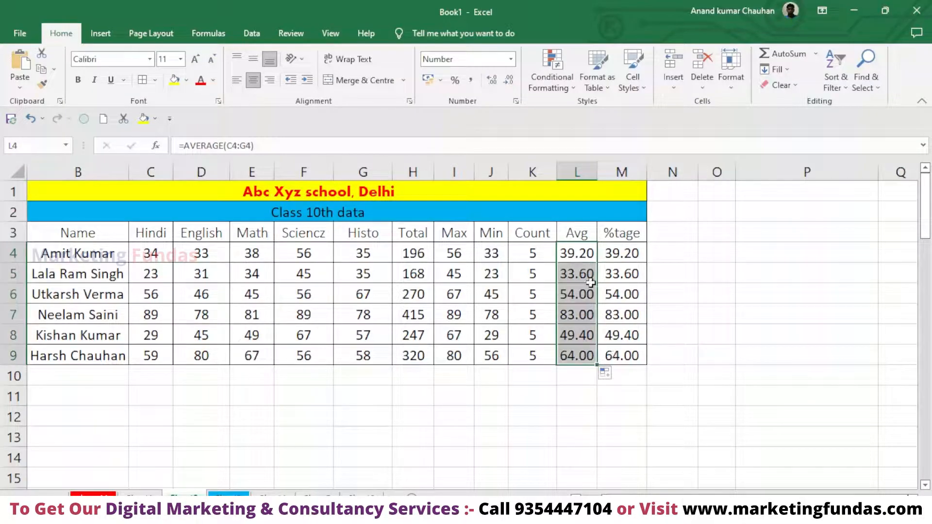
click(590, 418)
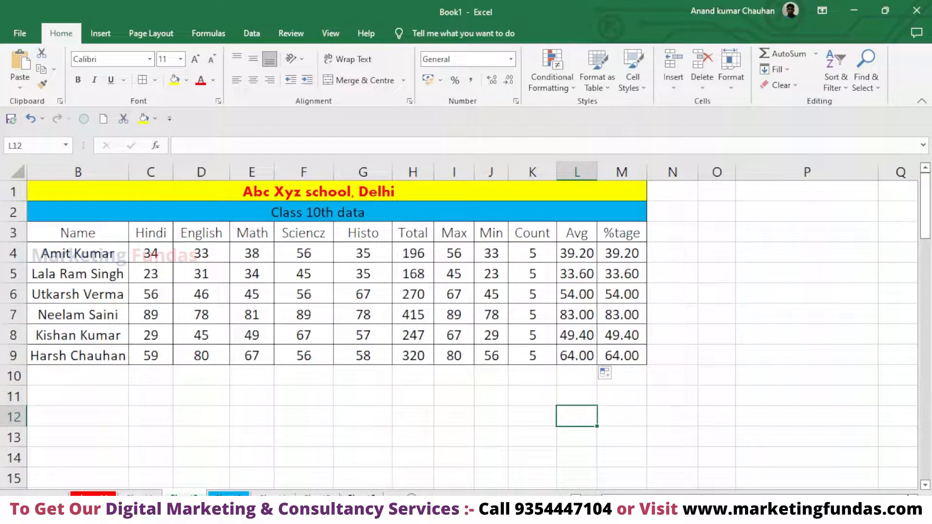
- Switch to the worksheet with the student marks list and the "Averageif formula" and "Averageifs" cells, showing the whole list
click(318, 496)
scroll(313, 367, up, 1)
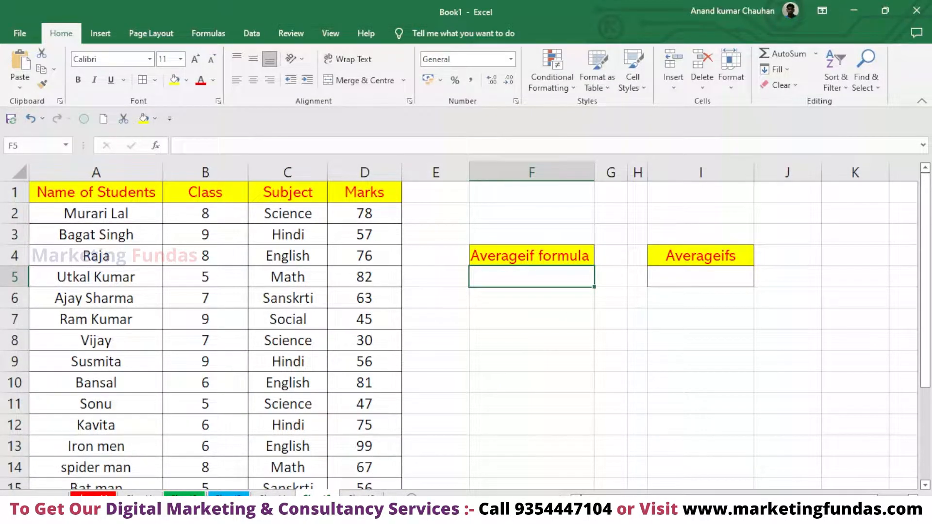
drag(859, 516, 853, 515)
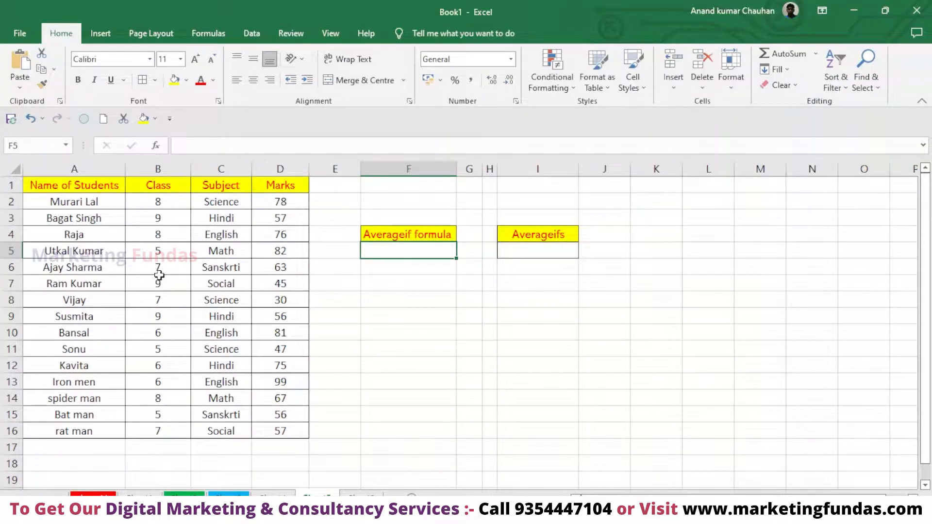
- Examine the student name, Class, Subject and Marks columns of the list and how the first record is laid out
drag(73, 201, 114, 431)
drag(160, 202, 177, 429)
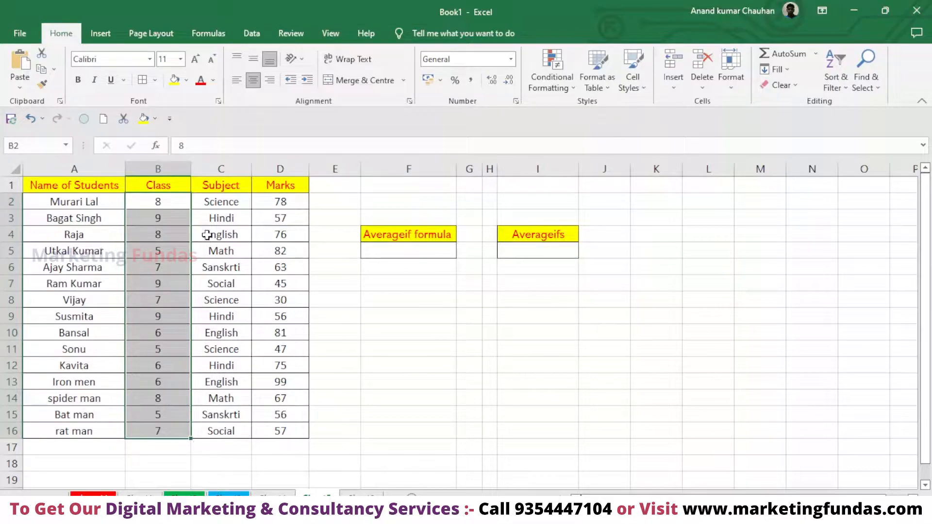
drag(221, 203, 244, 423)
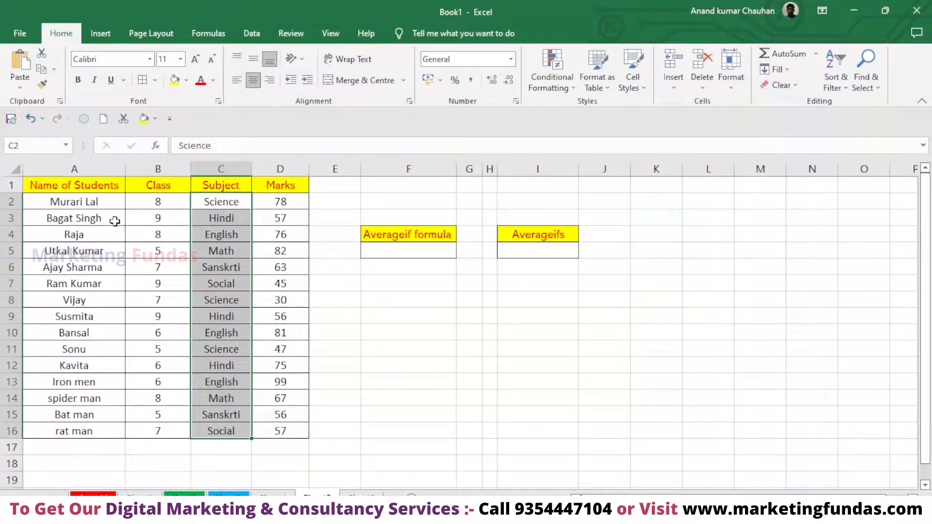
click(88, 209)
click(163, 203)
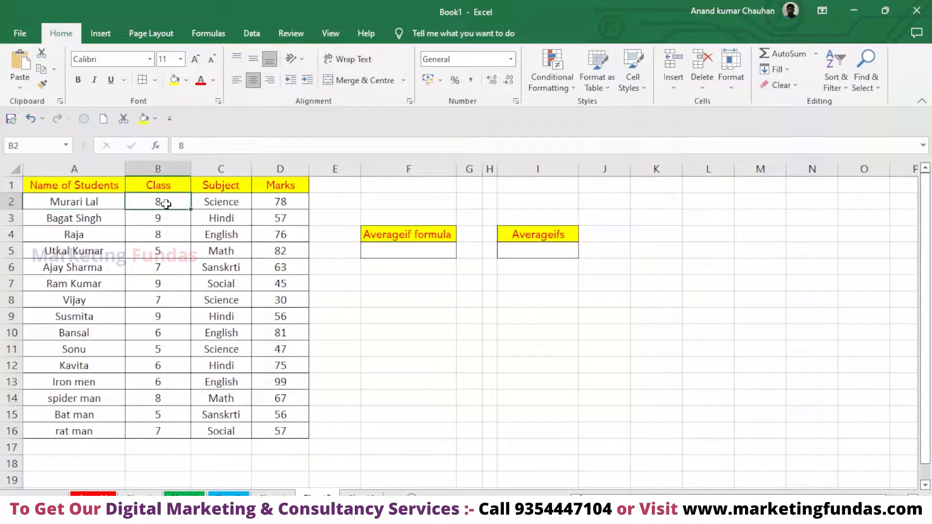
click(233, 205)
click(291, 203)
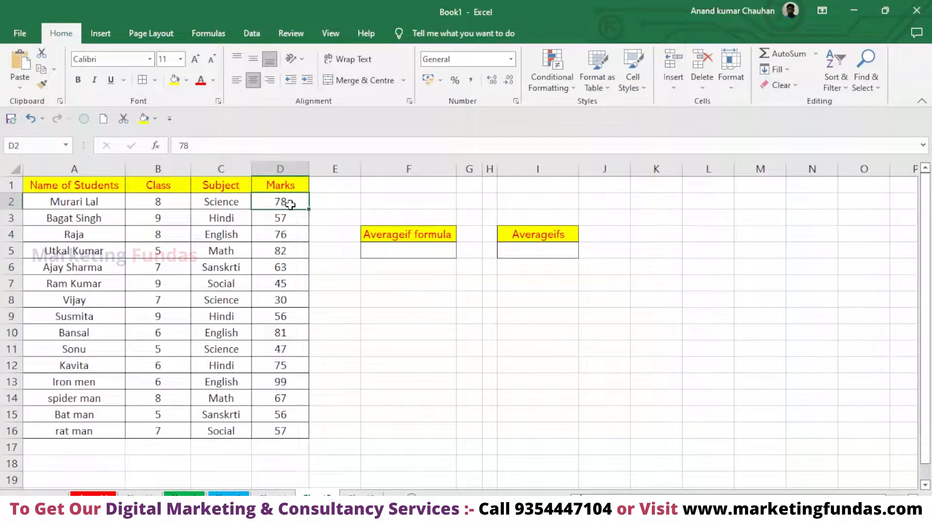
- Examine the Averageif result cell F5, the class 8 entries in the Class column and the first student's mark
click(389, 249)
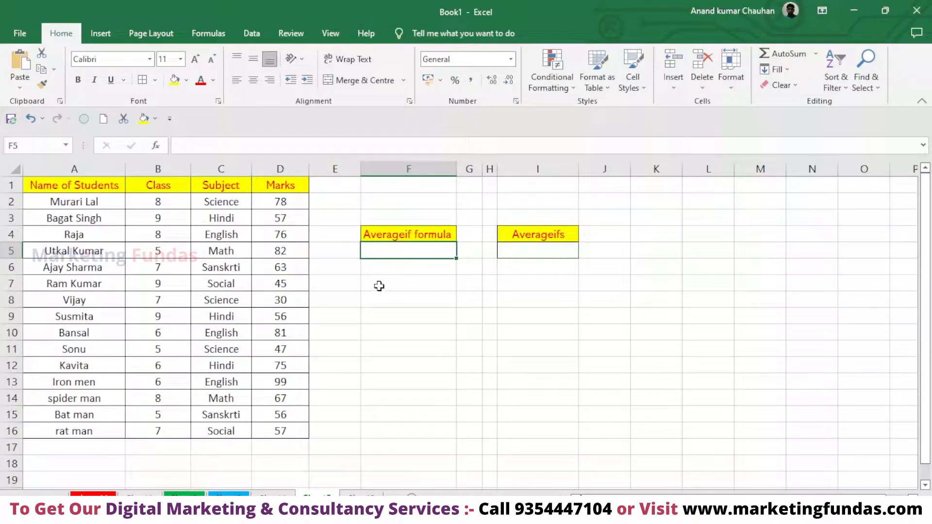
double_click(408, 249)
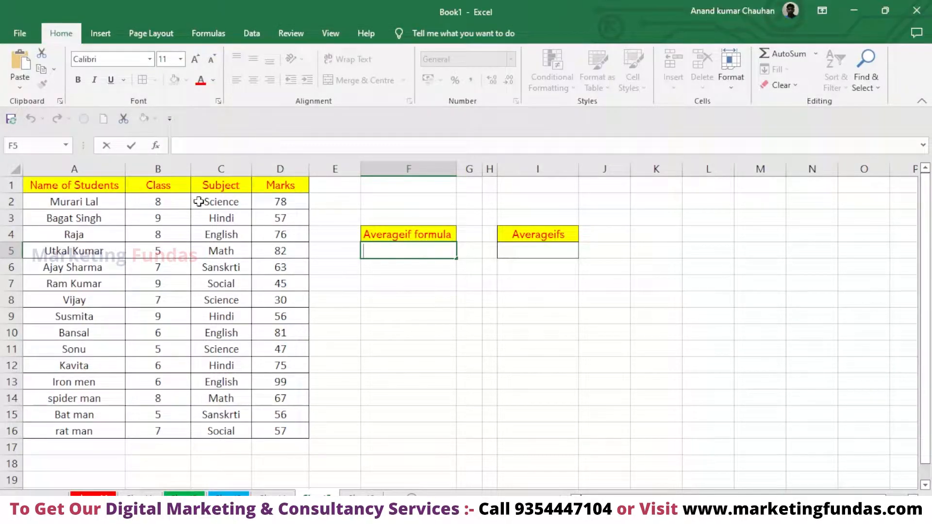
click(166, 205)
click(174, 234)
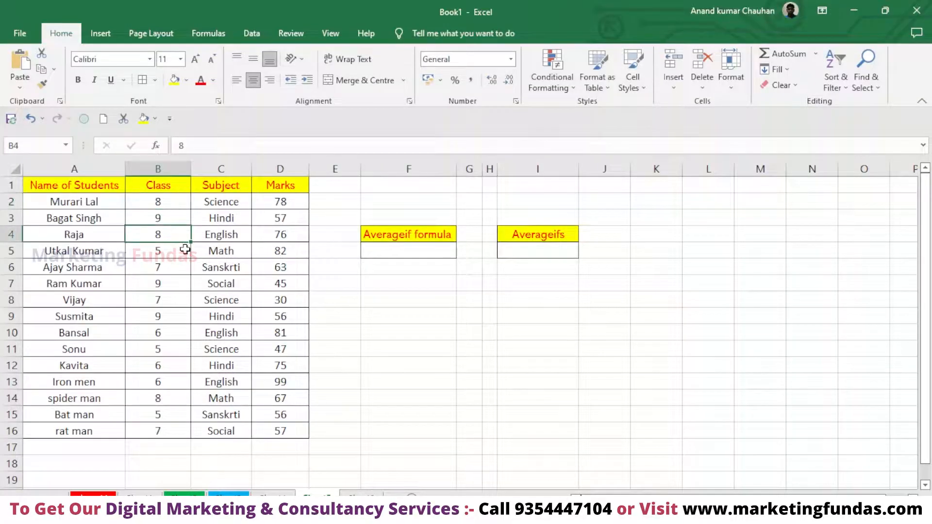
click(177, 403)
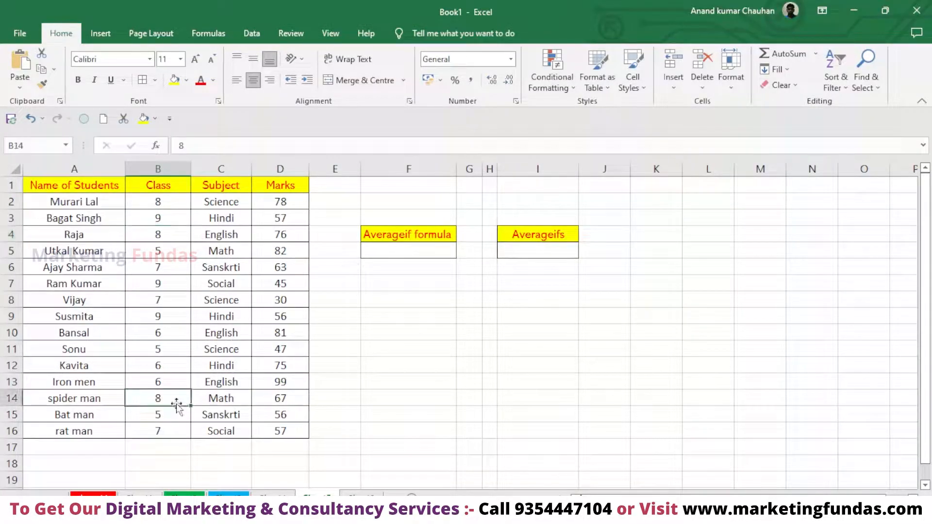
click(169, 212)
click(168, 202)
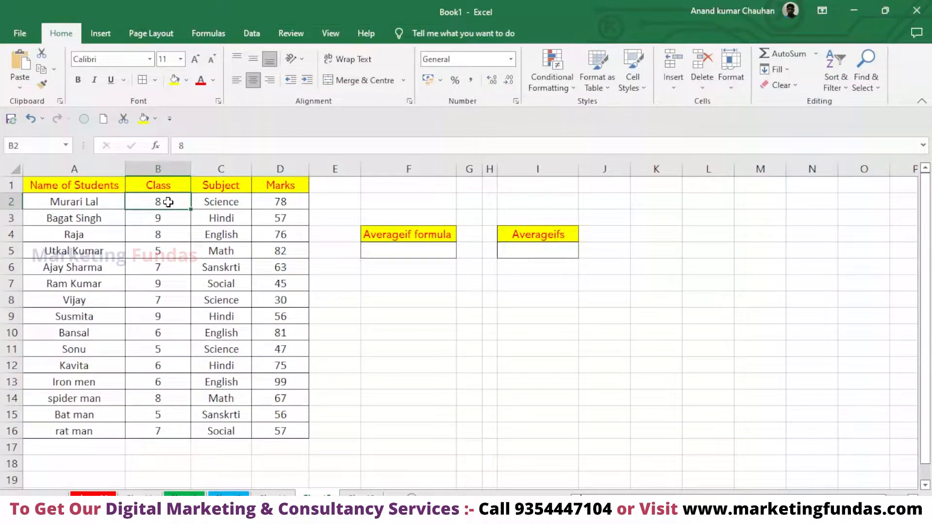
click(284, 200)
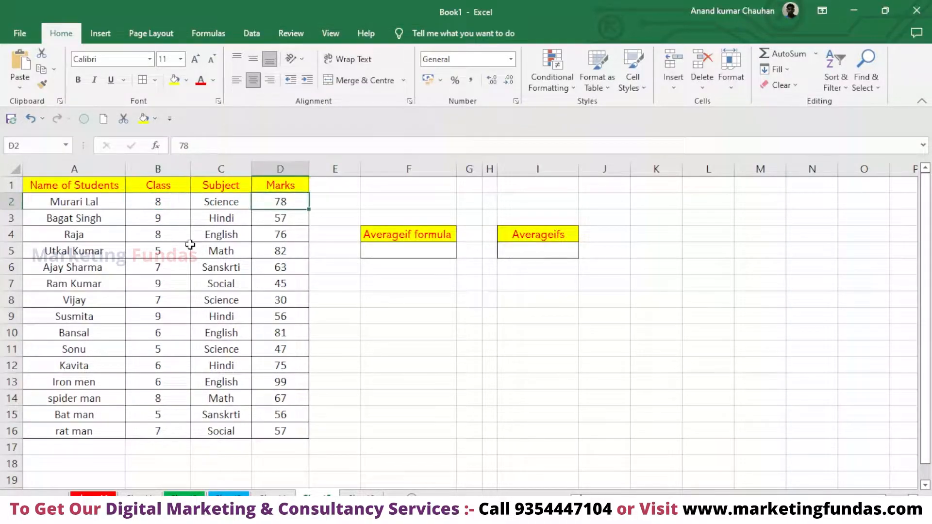
- Check the marks of the class 8 students and start an AVERAGEIF formula in the Averageif result cell F5
click(282, 246)
click(284, 398)
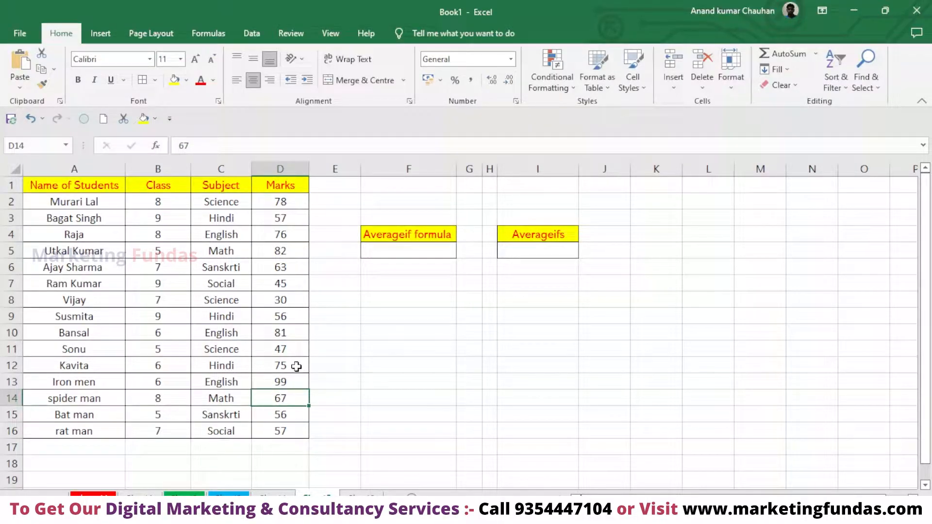
double_click(408, 251)
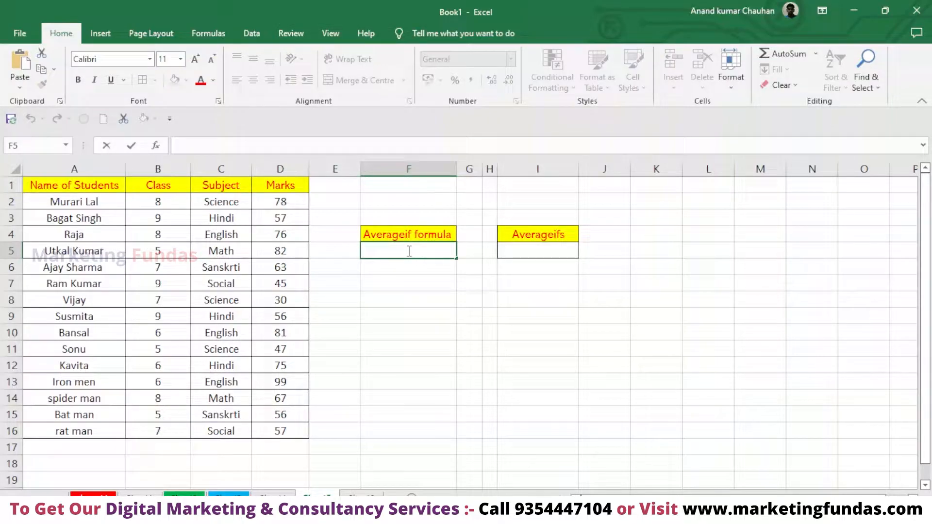
text(=)
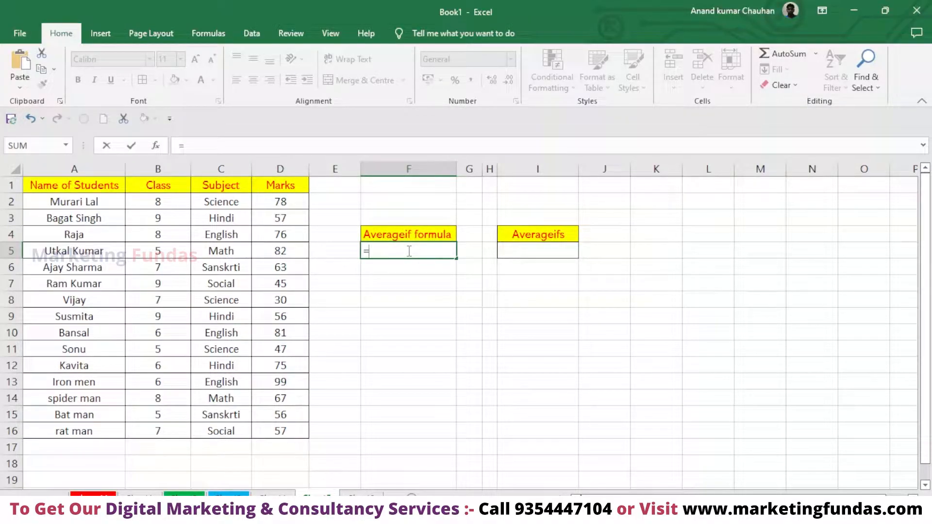
text(a)
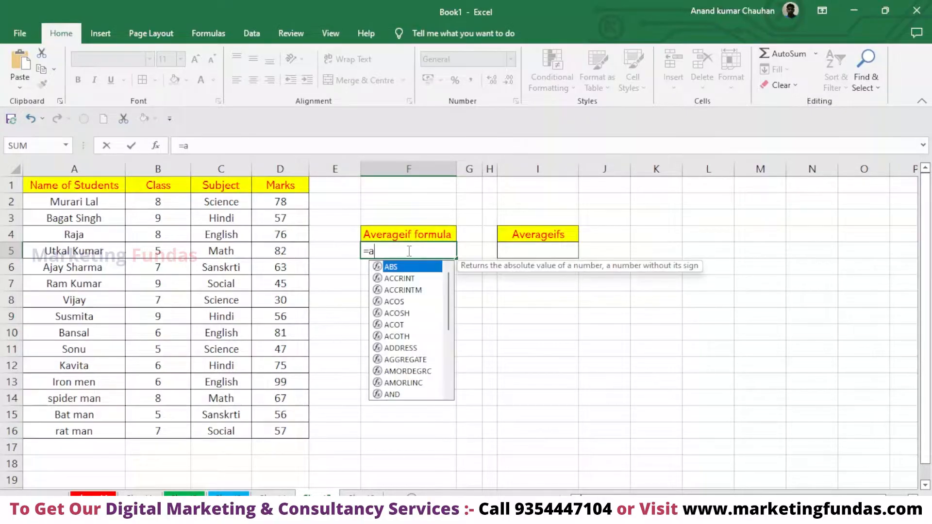
text(ve)
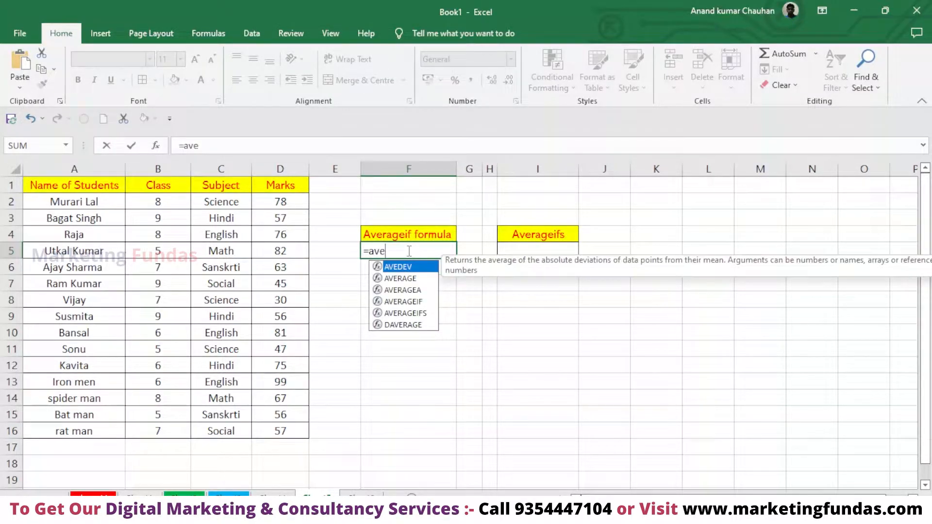
text(r)
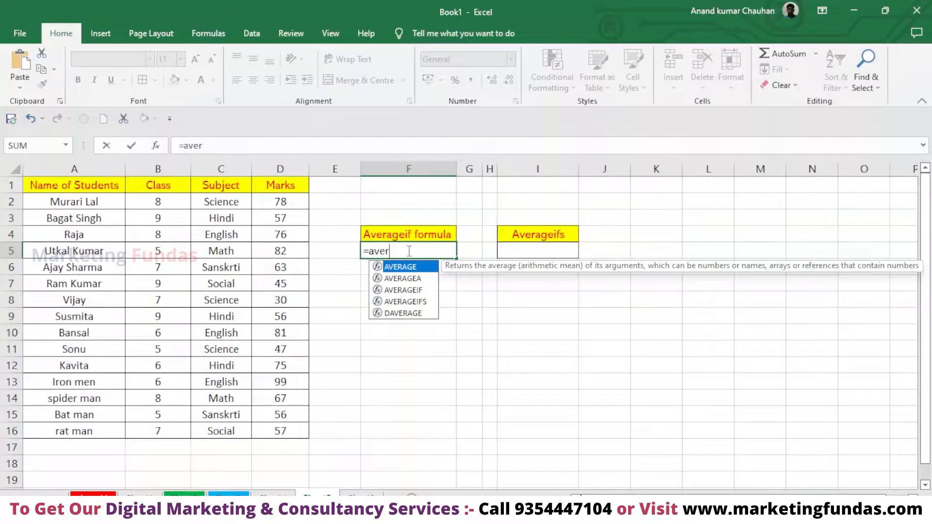
click(410, 291)
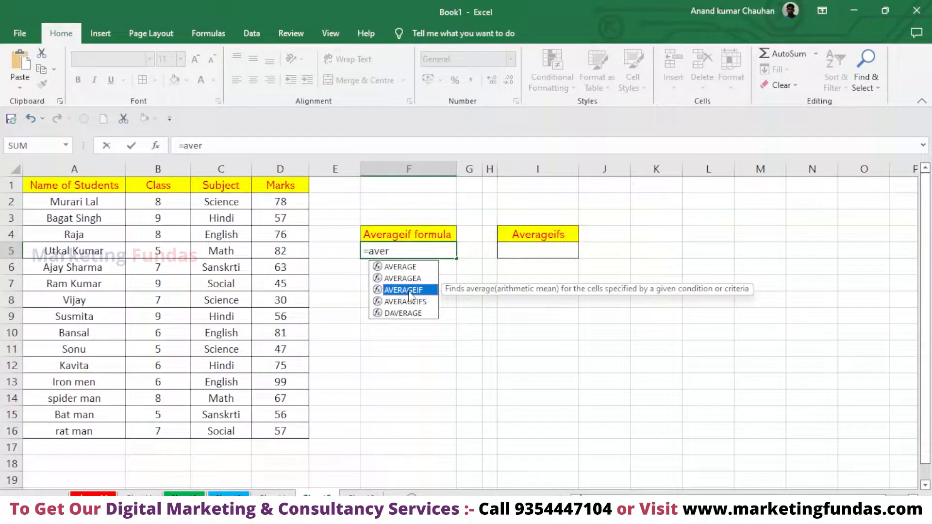
double_click(410, 290)
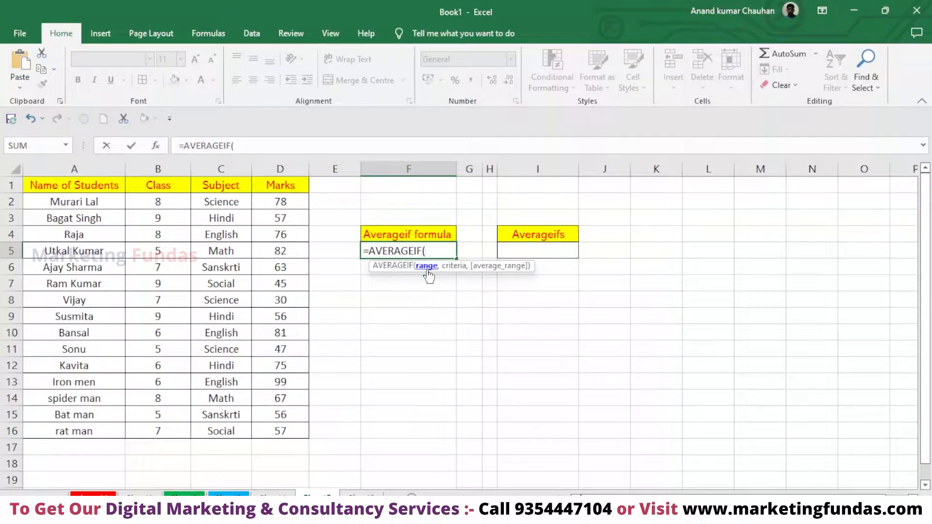
- Complete the F5 AVERAGEIF with range B2:B16, criteria B2 and average range D2:D16, and enter it
drag(162, 204, 168, 430)
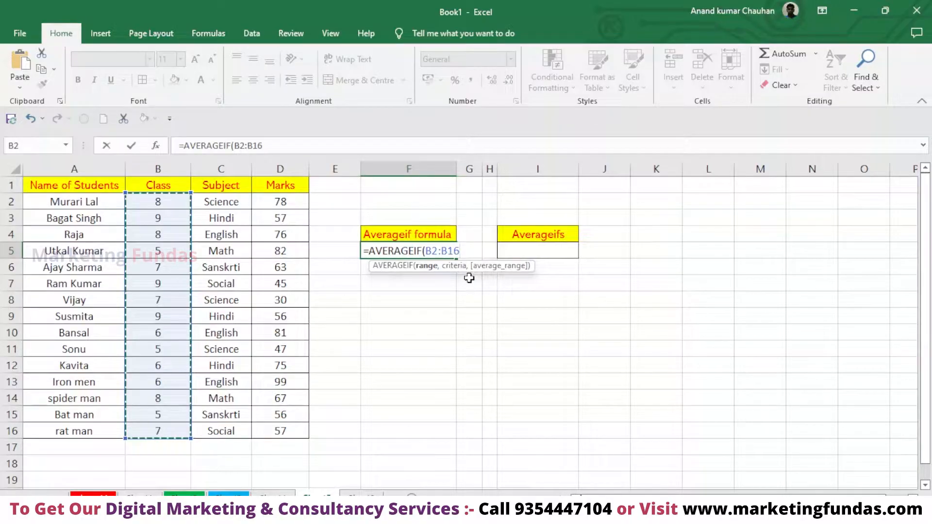
text(,)
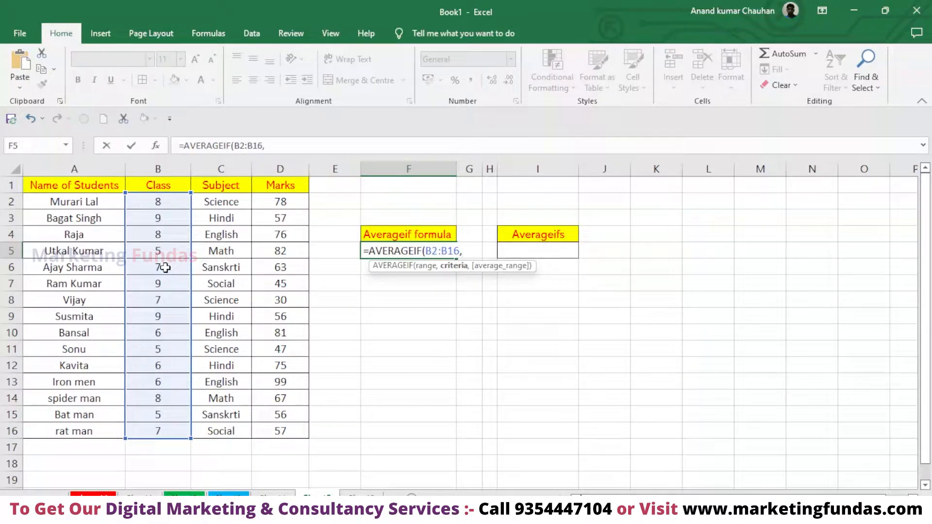
click(161, 203)
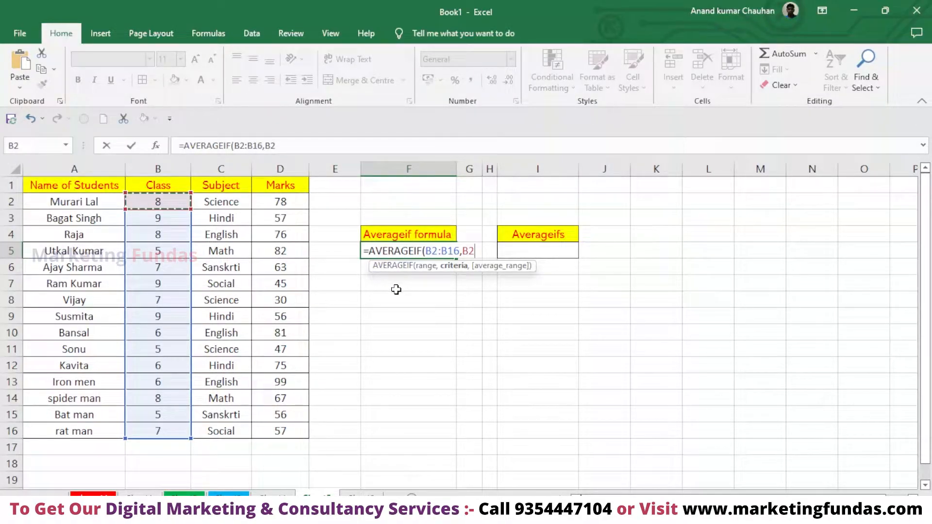
text(,)
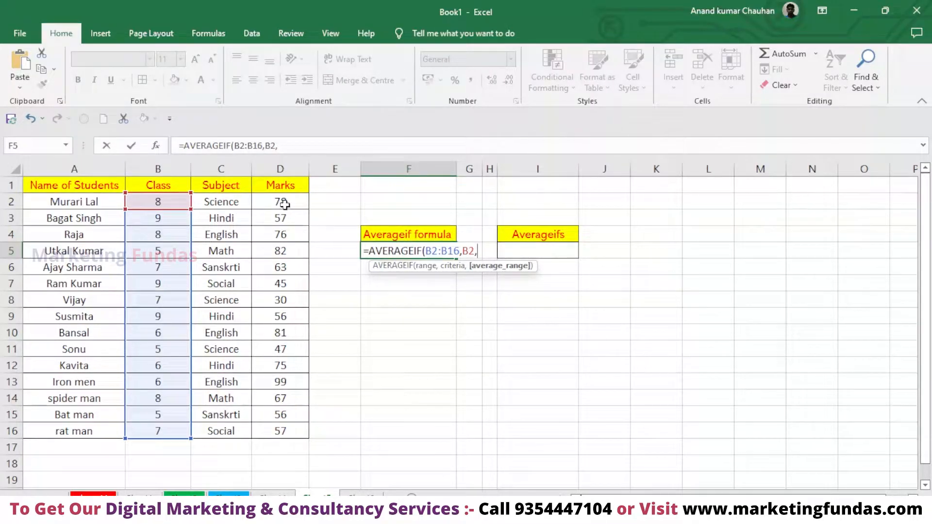
drag(283, 202, 296, 433)
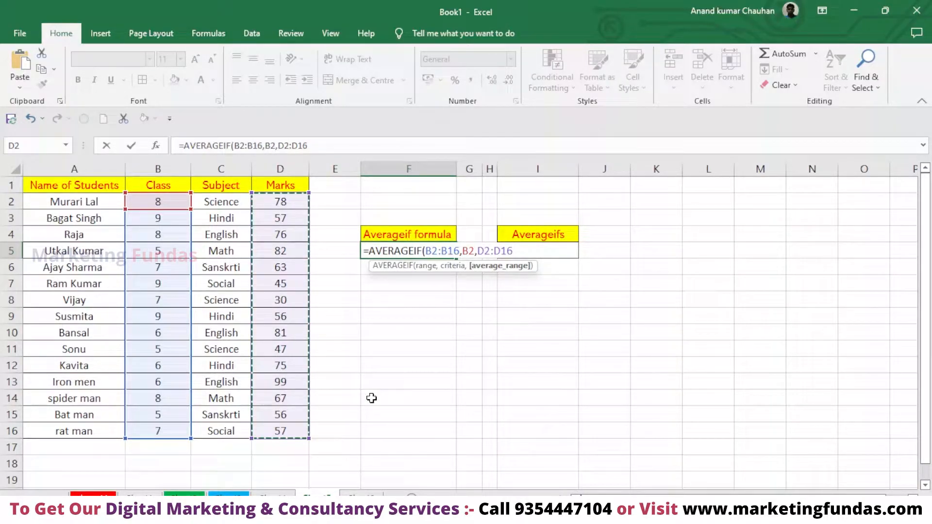
text())
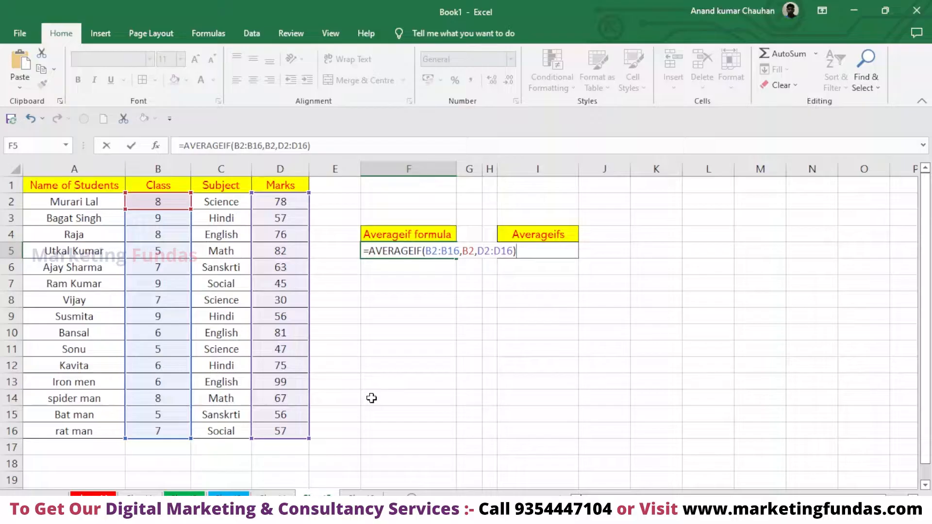
key(BackSpace)
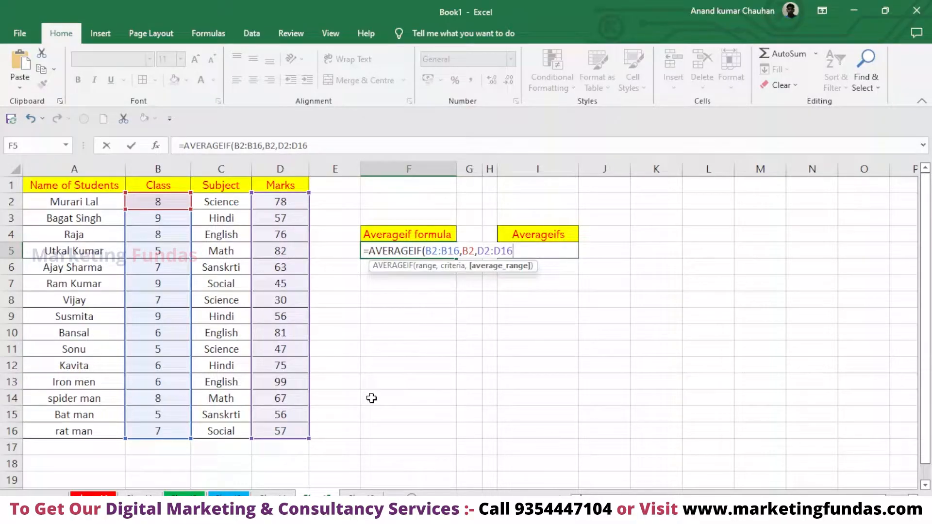
key(Return)
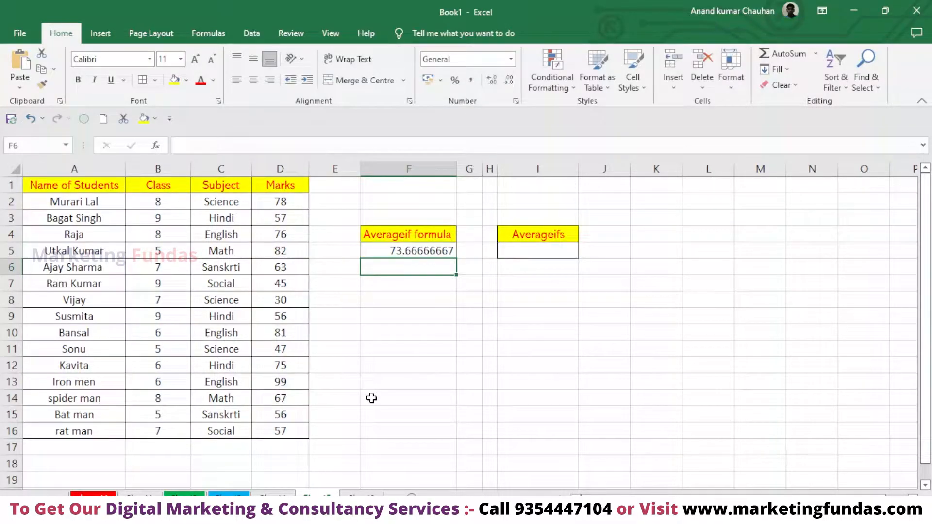
- Review the formula in F5 and the Math entry in C5, and open cell F7 for entry
click(412, 253)
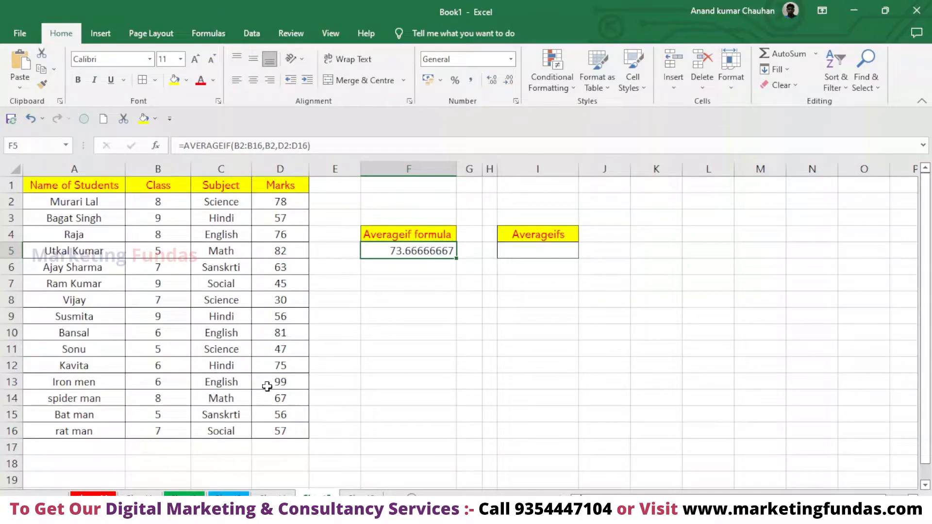
click(421, 285)
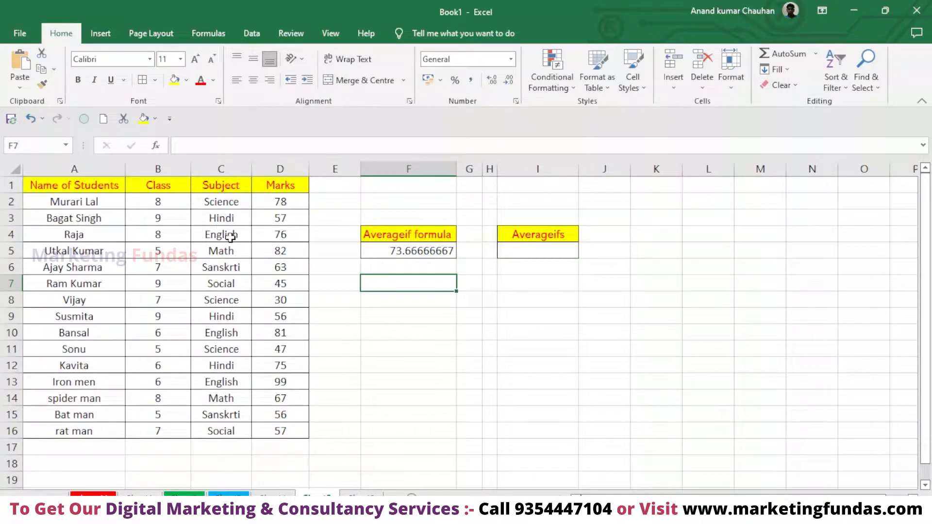
click(228, 252)
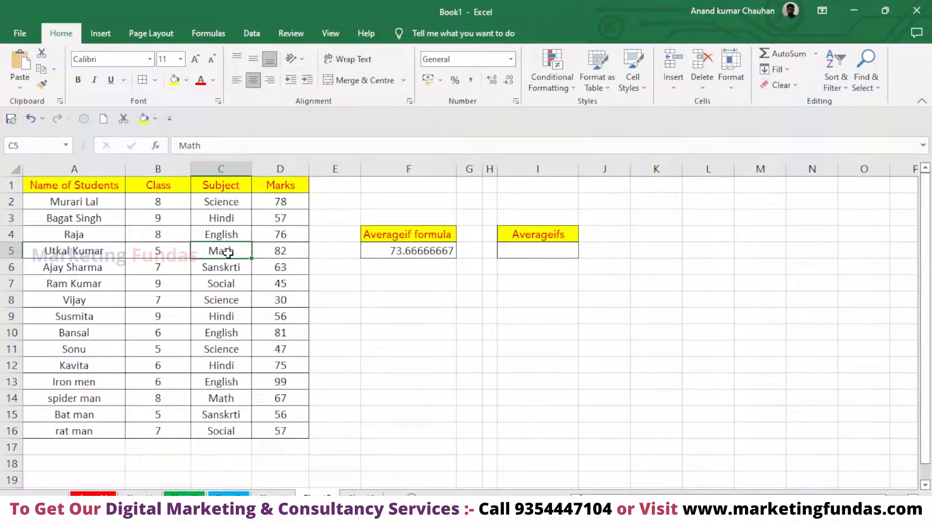
click(415, 270)
click(416, 289)
double_click(417, 288)
text(ave)
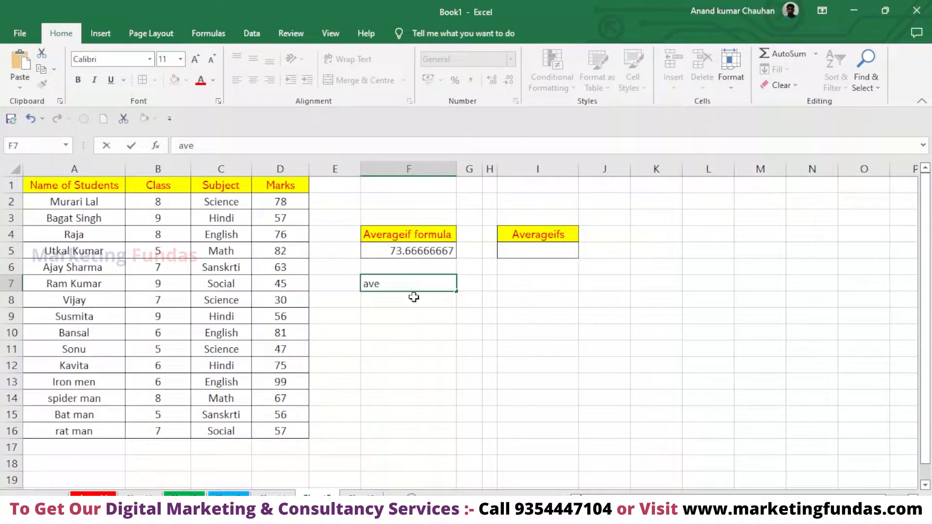
text(r)
key(BackSpace)
key(BackSpace)
key(BackSpace)
key(BackSpace)
- Start an AVERAGEIF formula in cell F7 for averaging marks by subject
text(=avera)
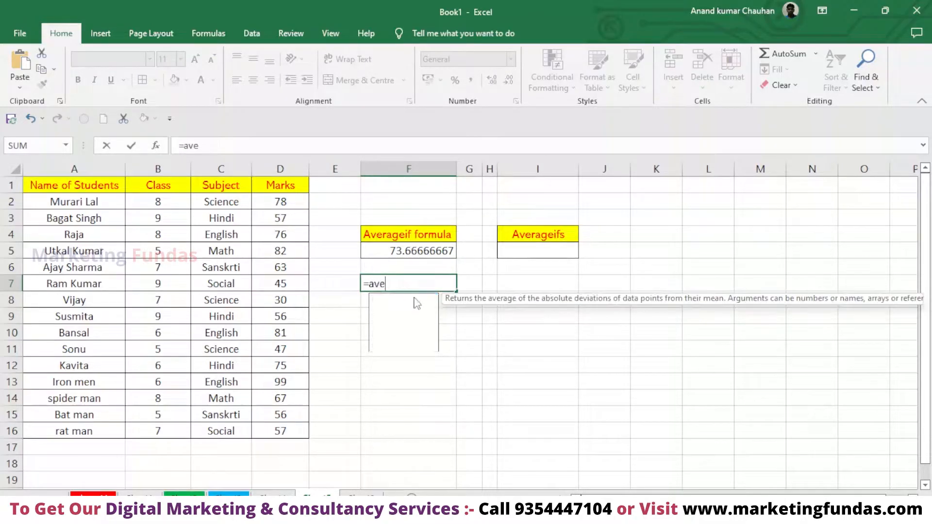
text(ge)
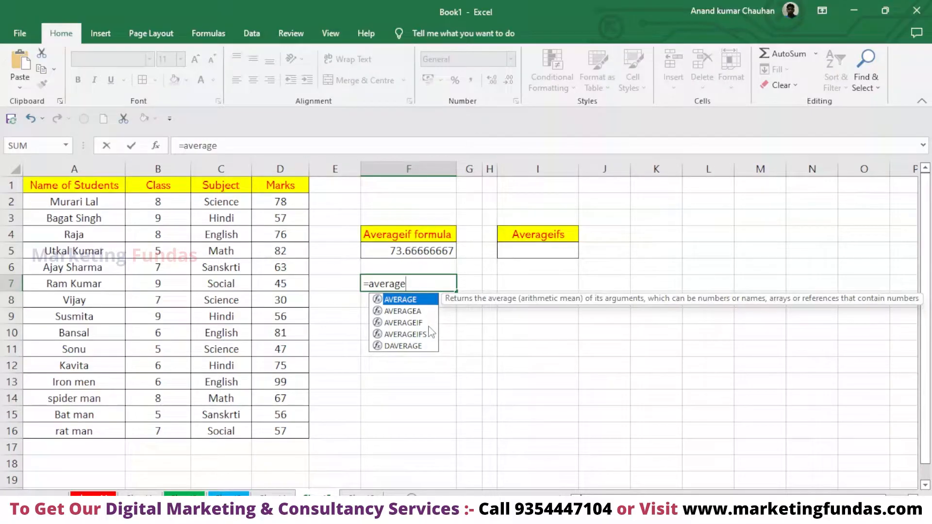
click(425, 324)
double_click(425, 323)
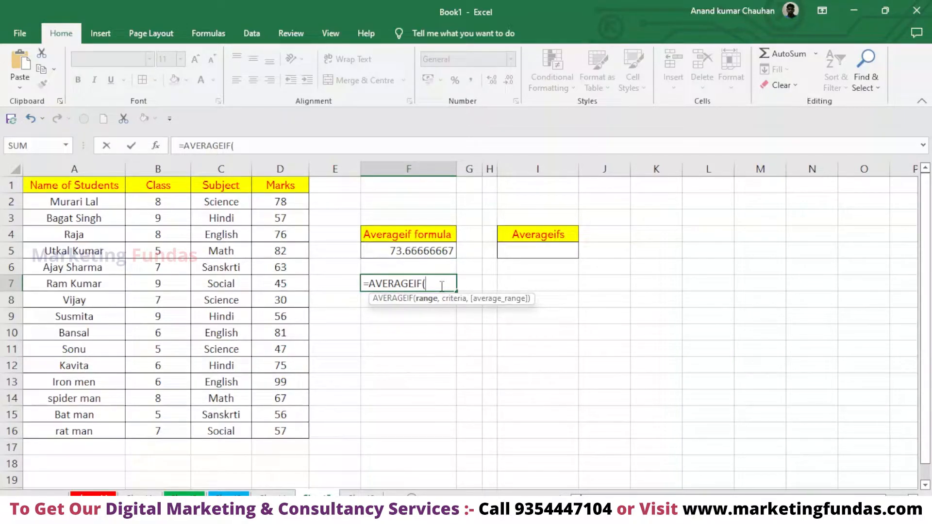
- Complete the F7 AVERAGEIF with range C2:C16, criteria C5 (Math) and average range D2:D16, and enter it
drag(242, 201, 214, 427)
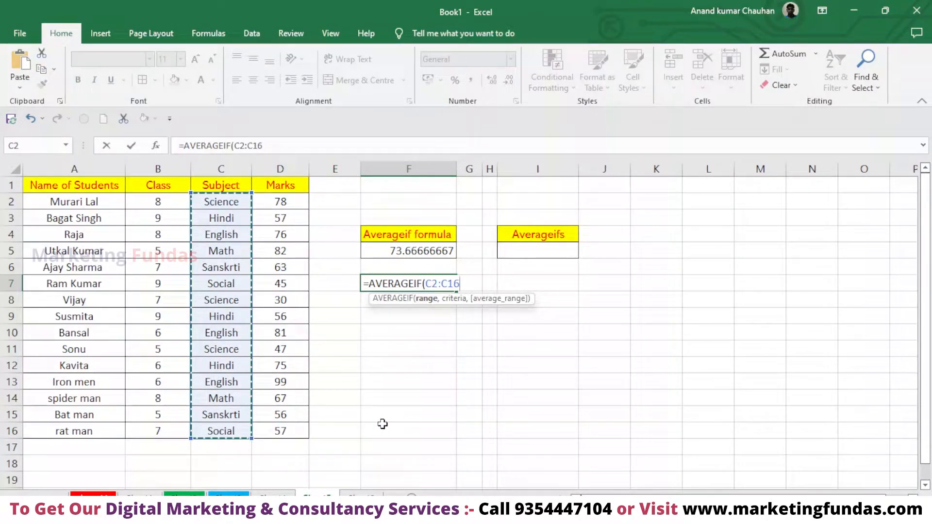
text(,)
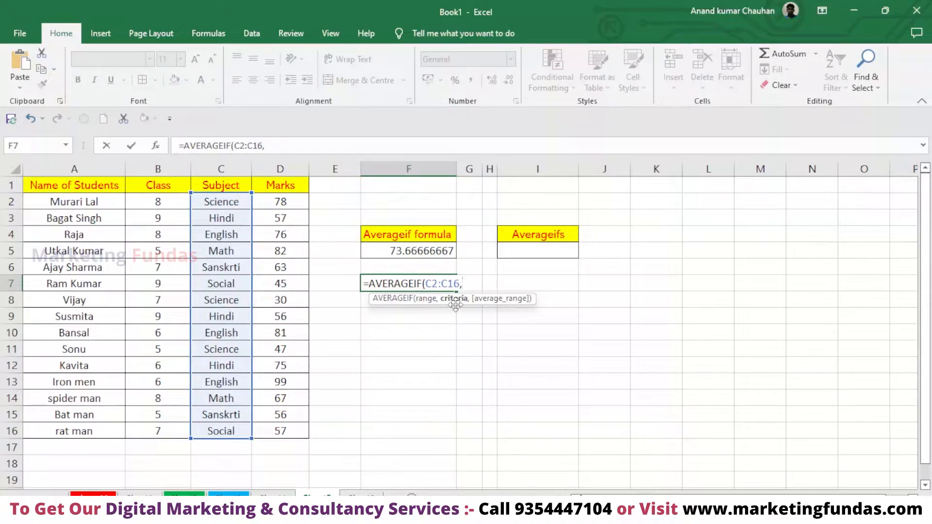
click(231, 252)
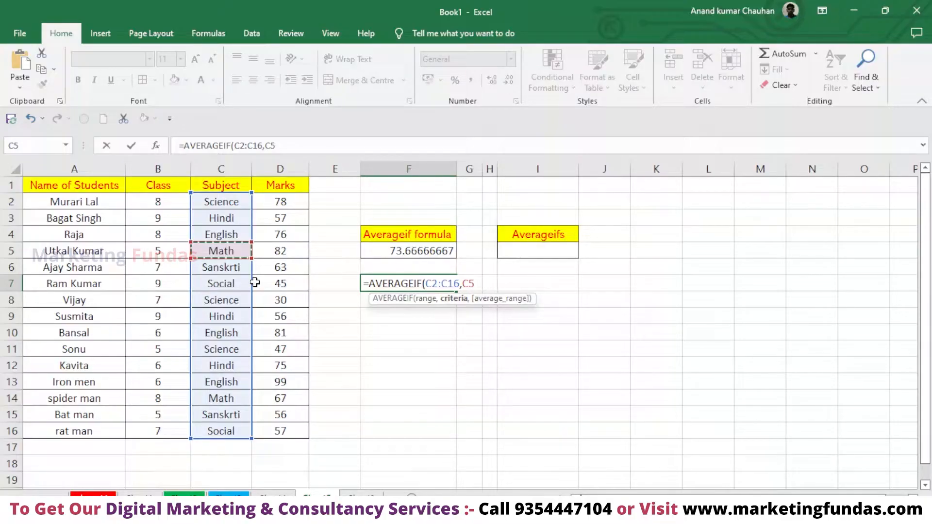
text(,)
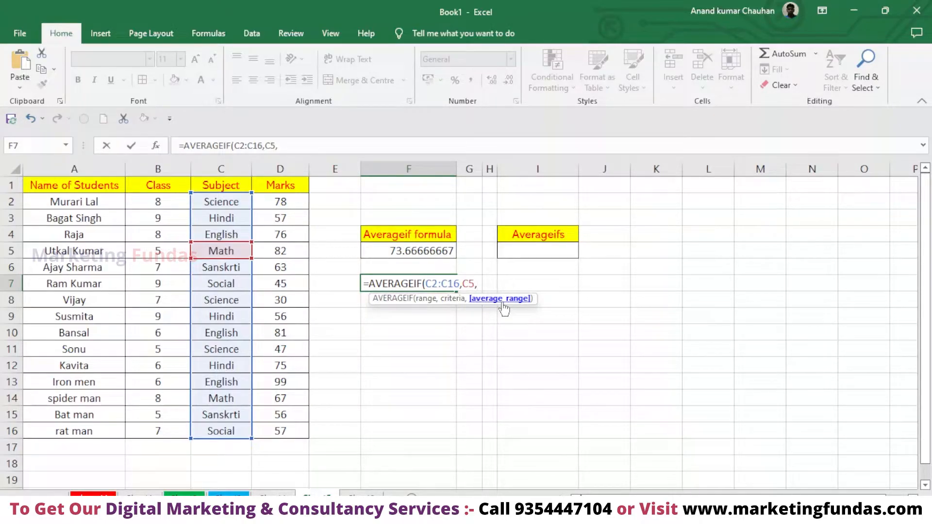
drag(286, 202, 297, 427)
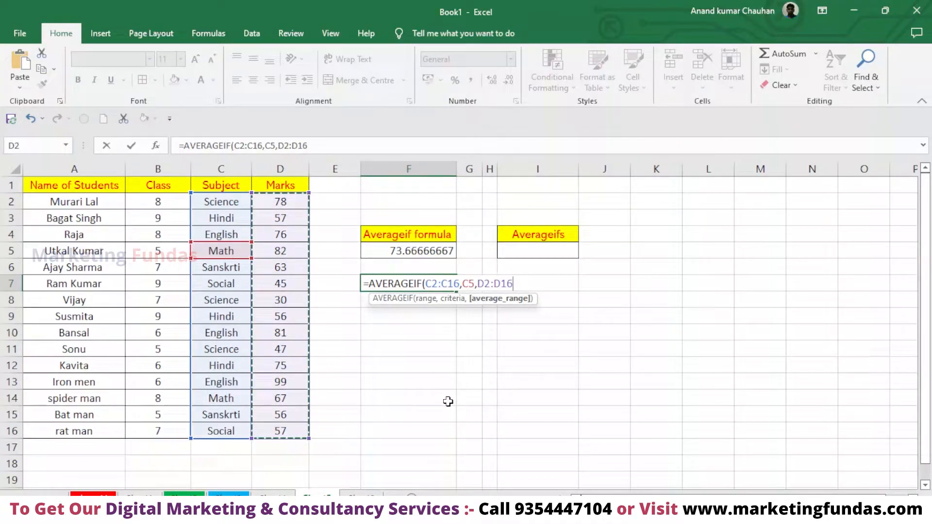
key(Return)
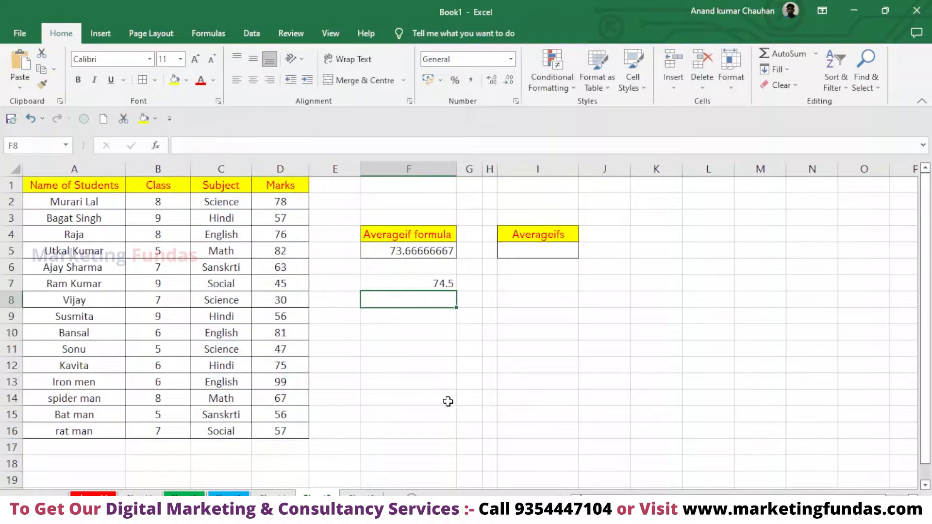
- Examine the ranges and criteria used by the subject average formula in F7, leaving its contents as they are
click(441, 282)
double_click(440, 286)
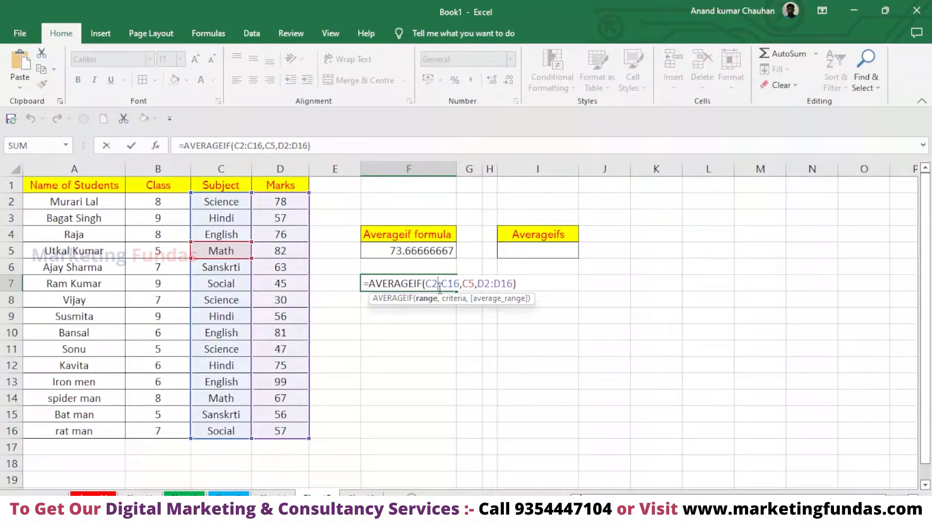
click(445, 329)
click(433, 288)
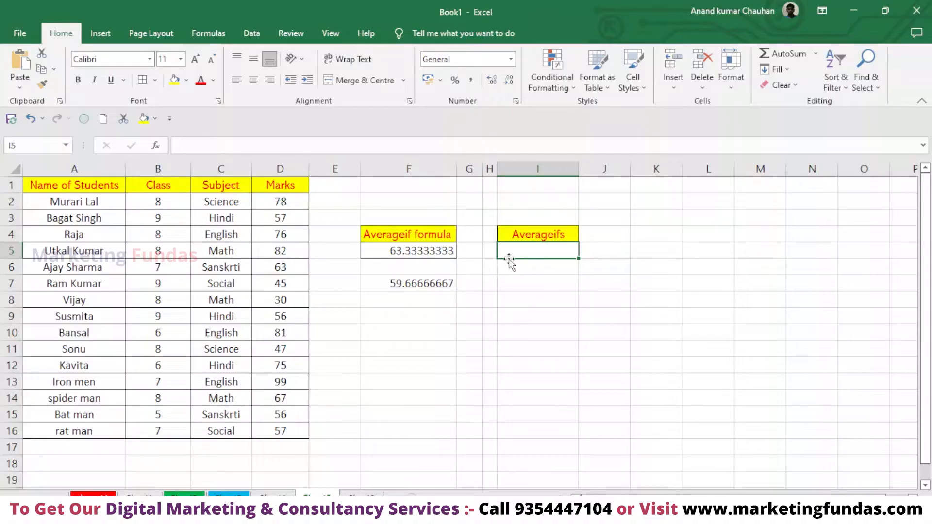
- Start an AVERAGEIFS formula in cell I5 with the marks D2:D16 as the average range
double_click(528, 249)
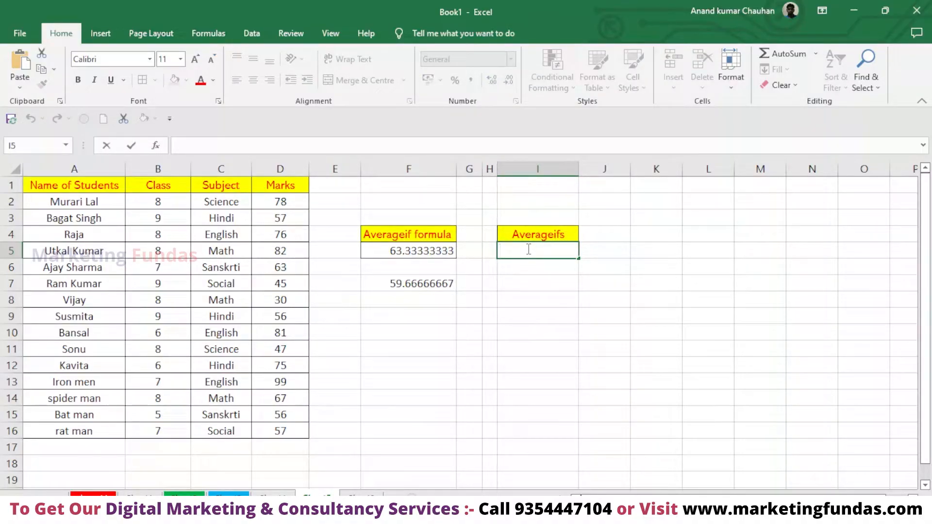
text(=)
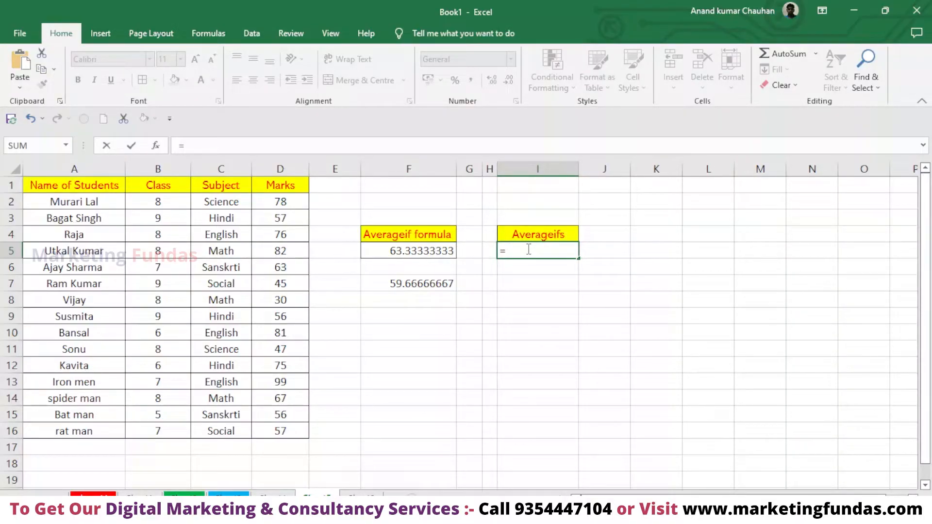
text(ave)
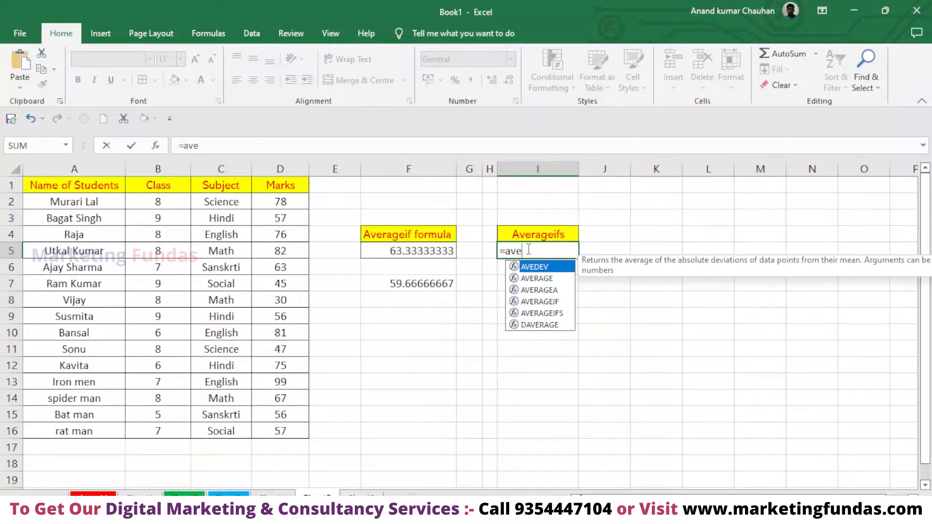
text(r)
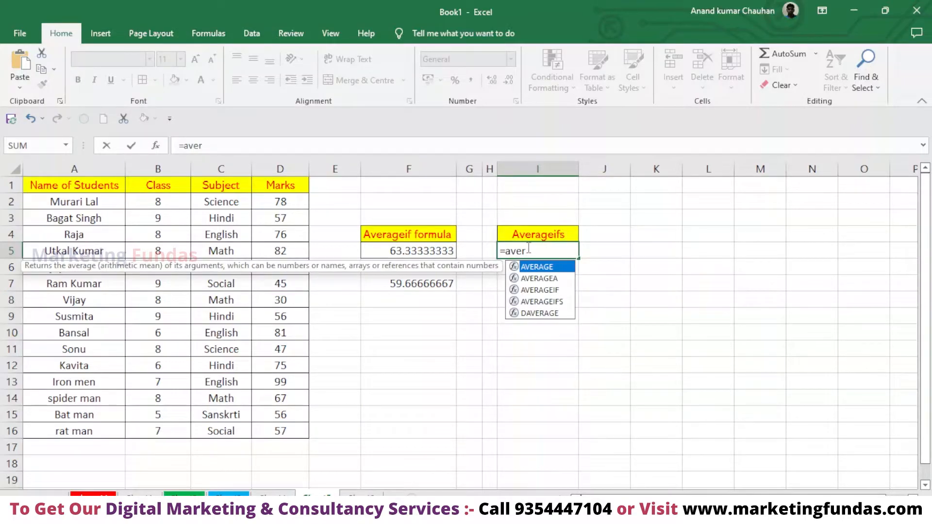
double_click(554, 302)
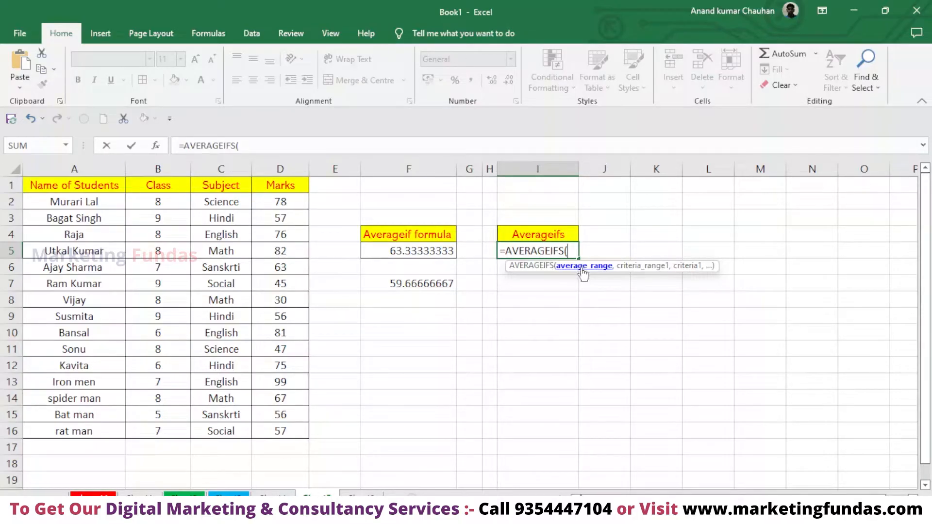
drag(289, 198, 301, 438)
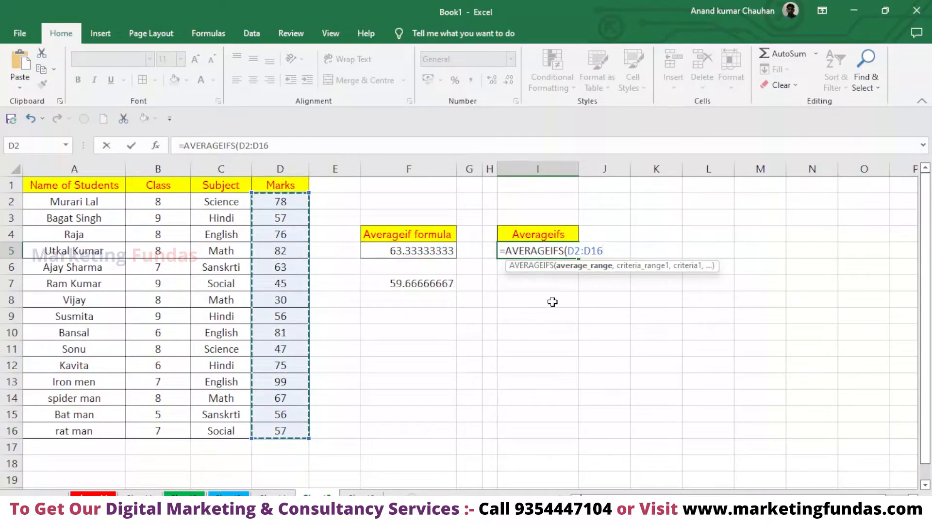
text(,)
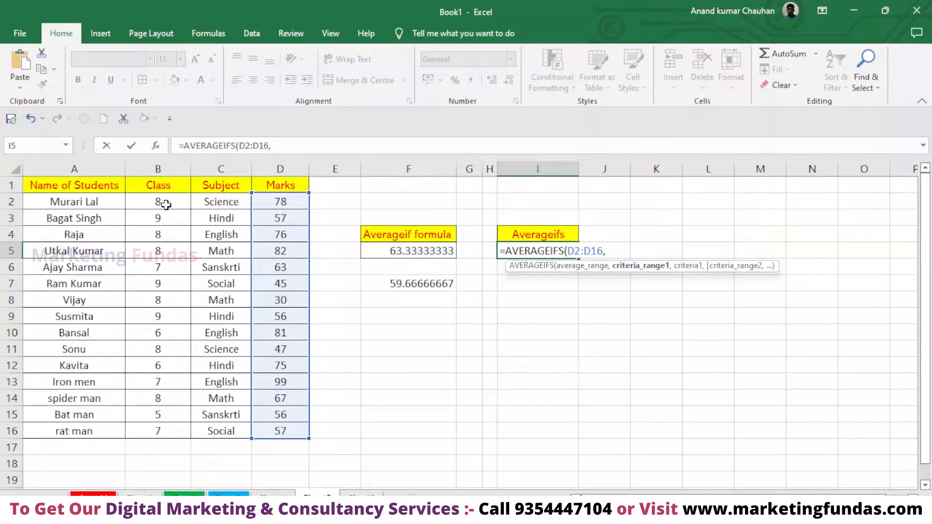
- Add the first condition to the I5 AVERAGEIFS: criteria range B2:B16 (Class) with criteria B2 (class 8)
drag(162, 200, 165, 425)
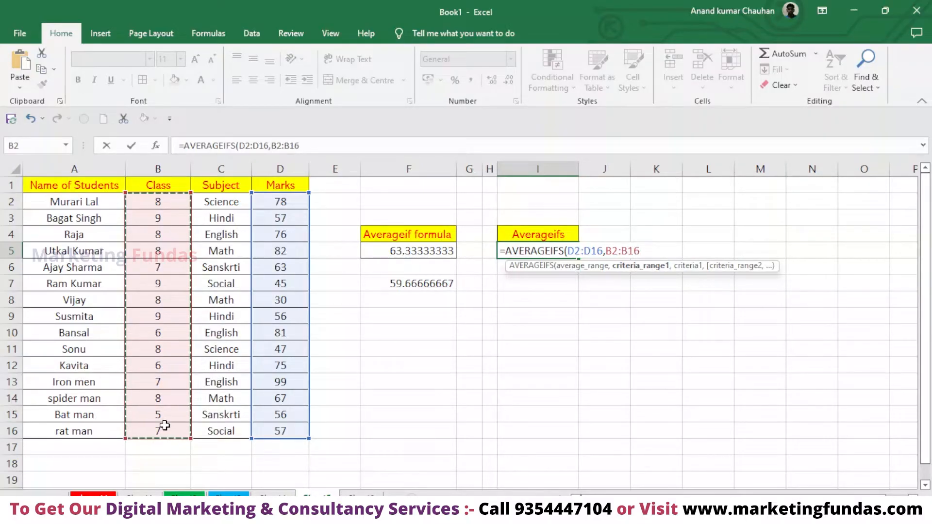
text(,)
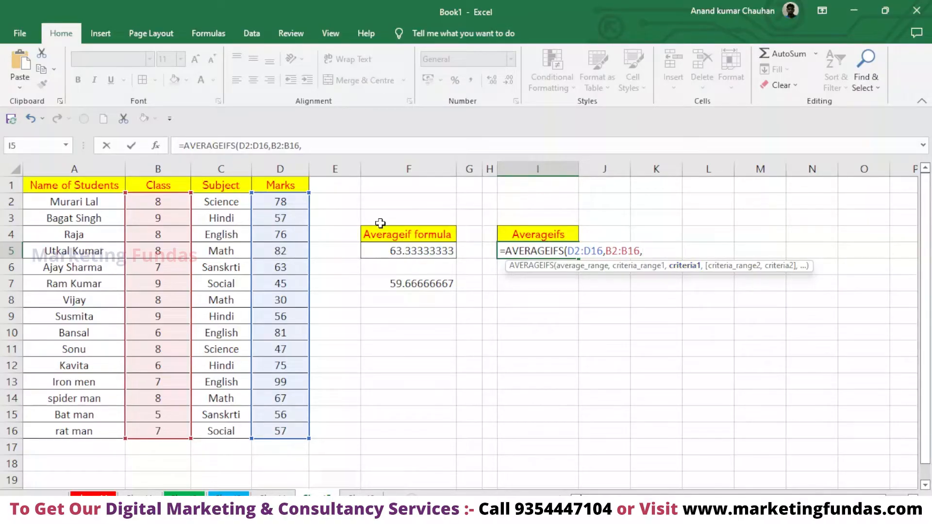
click(162, 204)
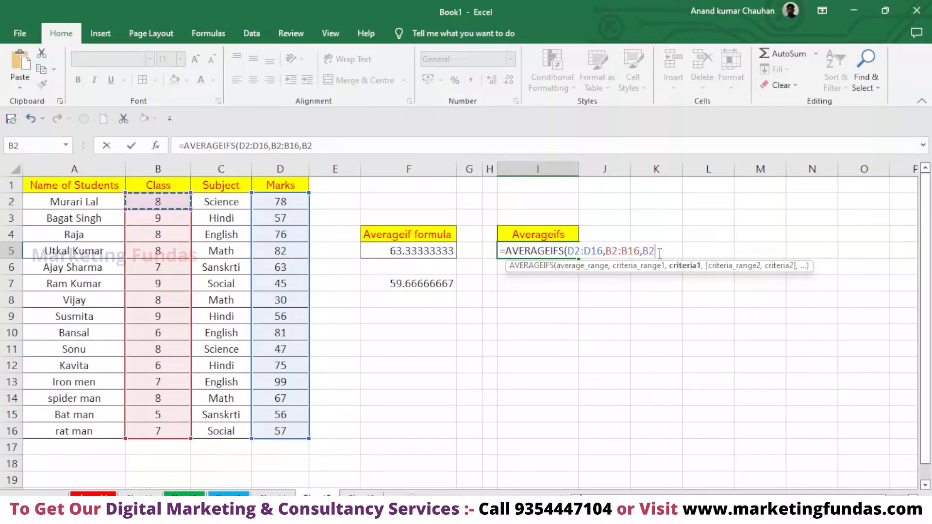
text(,)
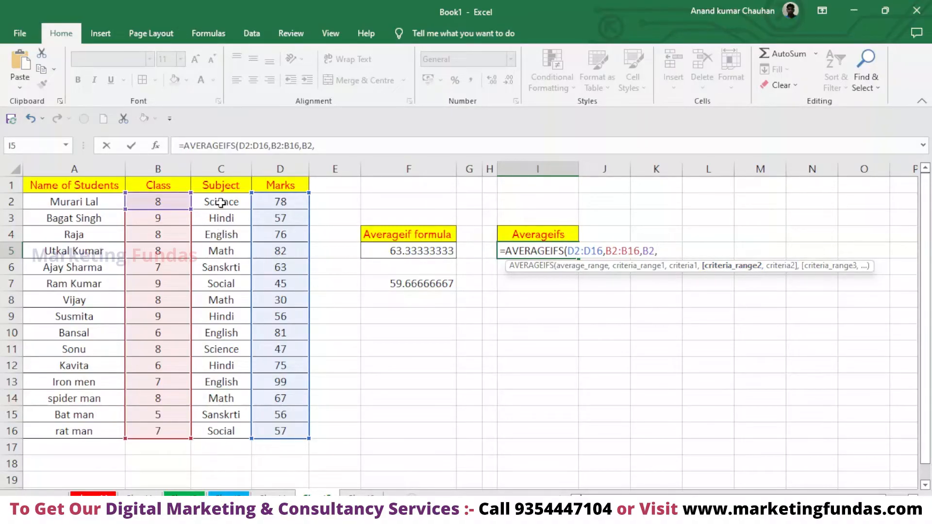
- Add the second condition, range C2:C16 (Subject) with criteria C8 (Math), enter the AVERAGEIFS formula and reselect I5
drag(220, 203, 236, 431)
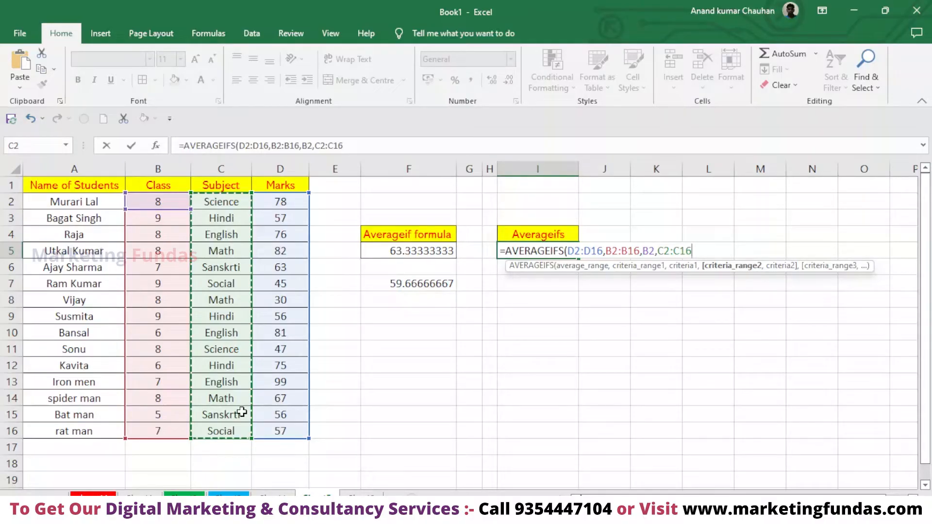
text(,)
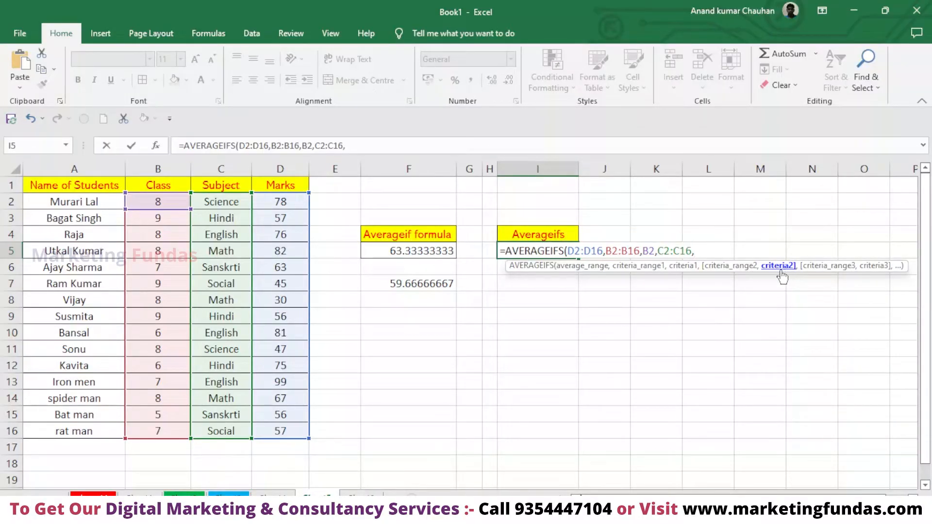
click(231, 299)
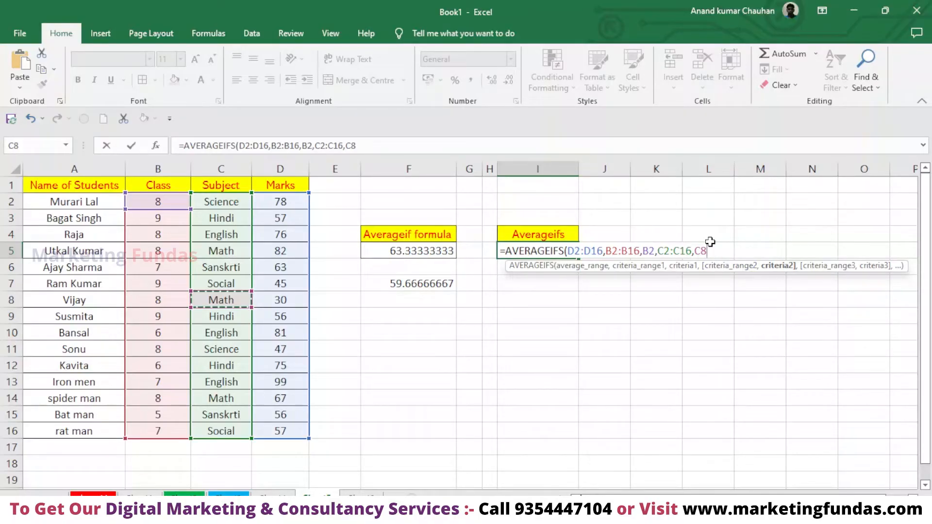
text())
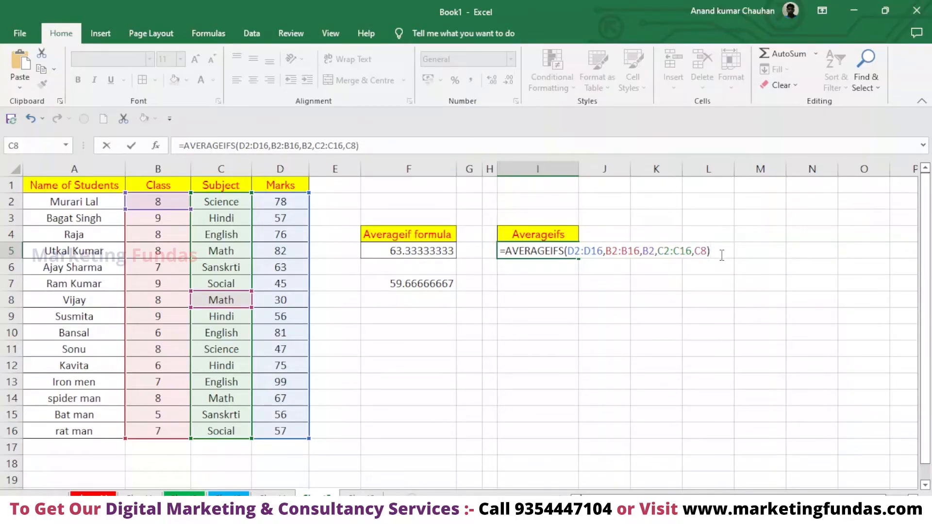
key(Return)
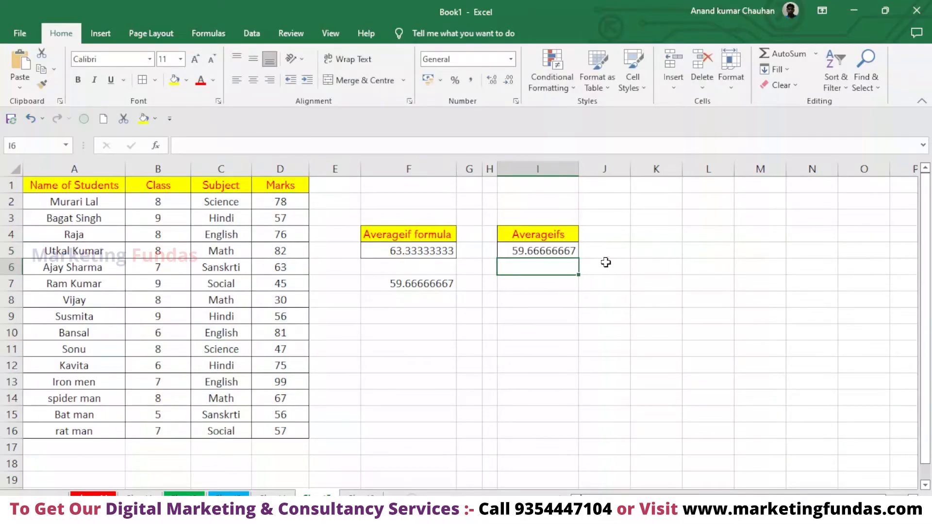
click(552, 253)
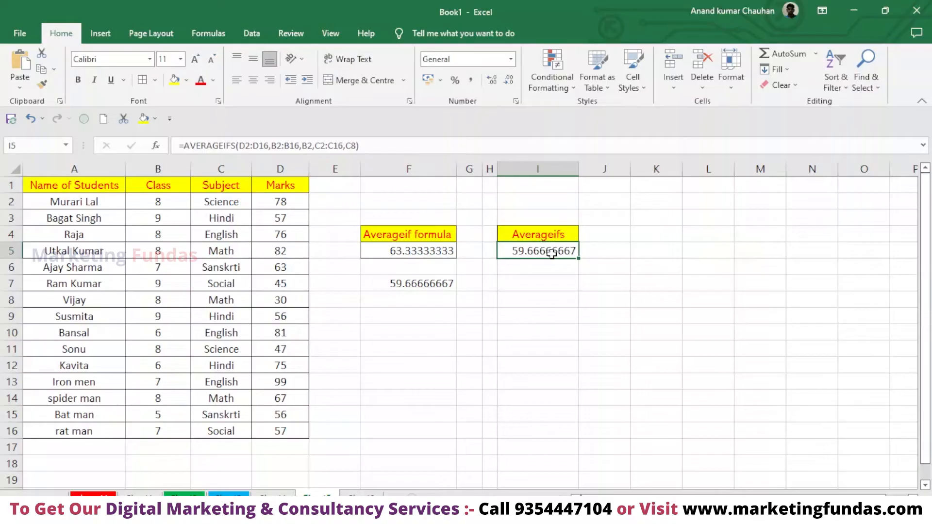